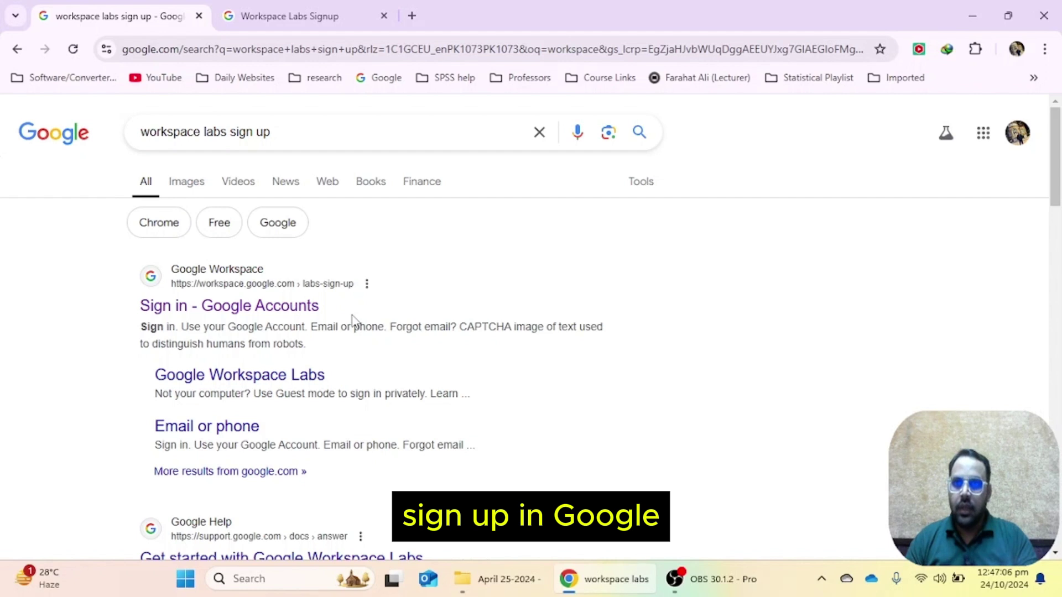
Step: Search Google for "workspace labs sign up" and bring up the Workspace Labs Signup page
click(330, 136)
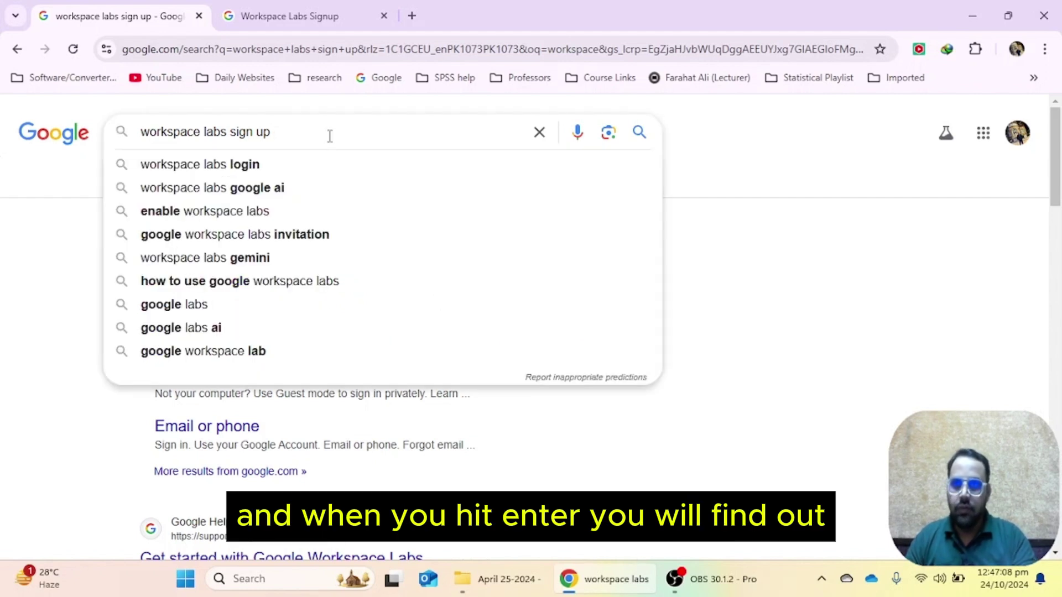
key(Return)
scroll(476, 271, down, 1)
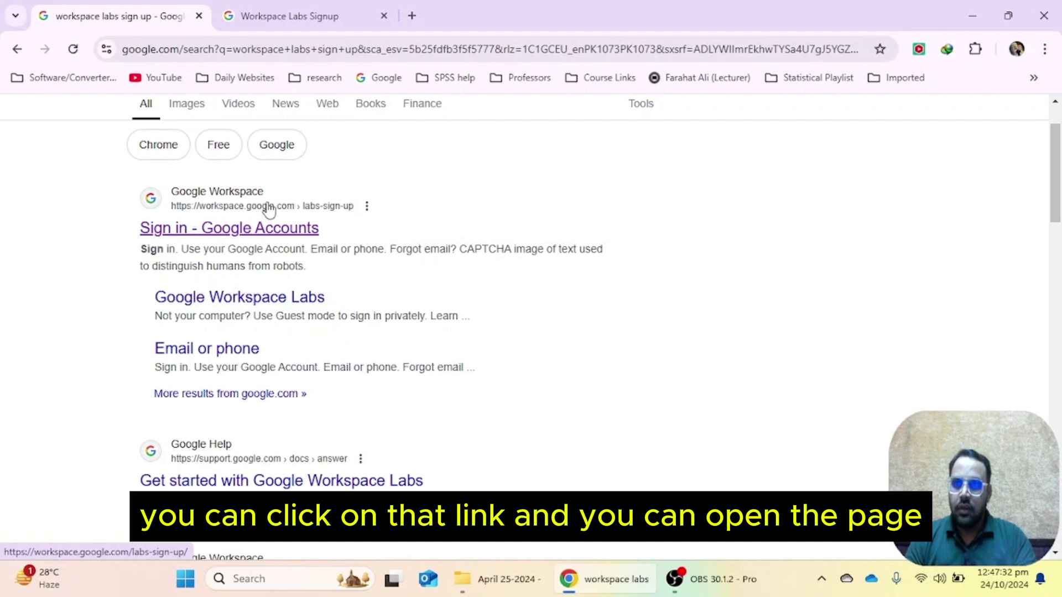
click(283, 19)
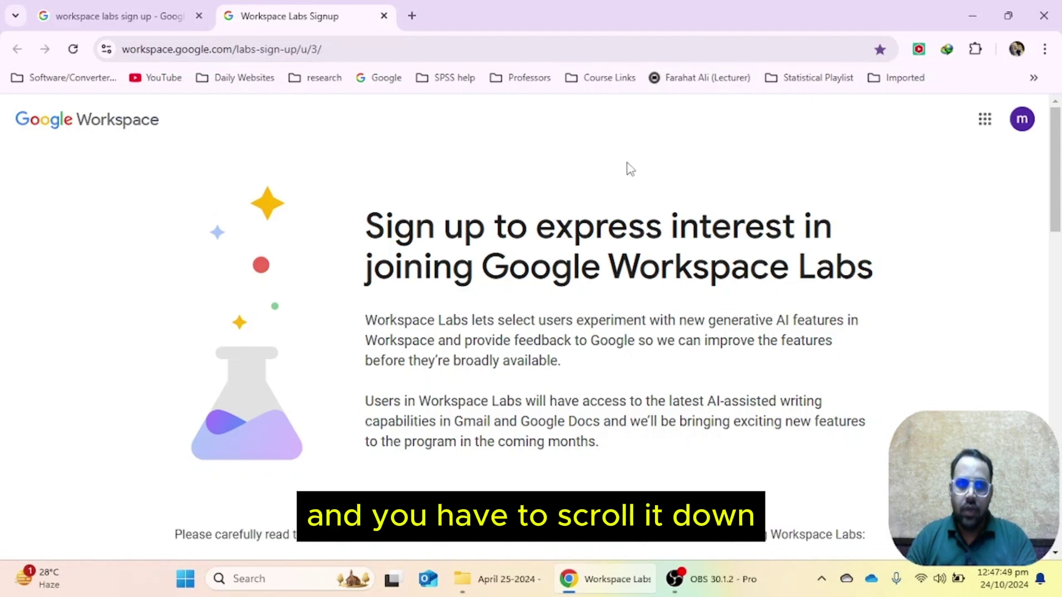
Step: Agree to the Workspace Labs terms and to being contacted, acknowledge being 18 or older, and submit the sign-up
scroll(630, 169, down, 6)
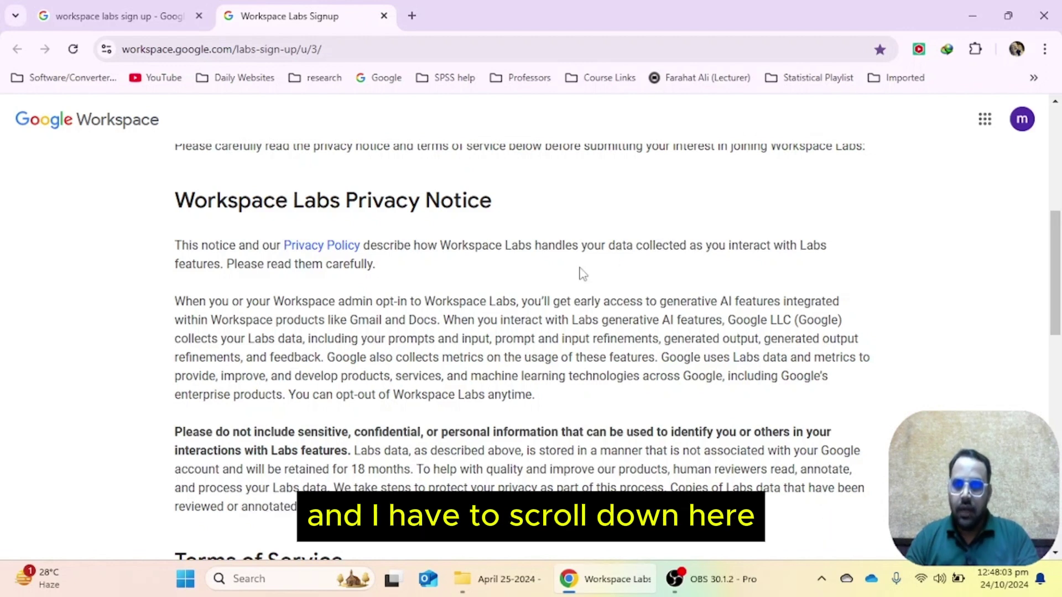
scroll(200, 294, down, 8)
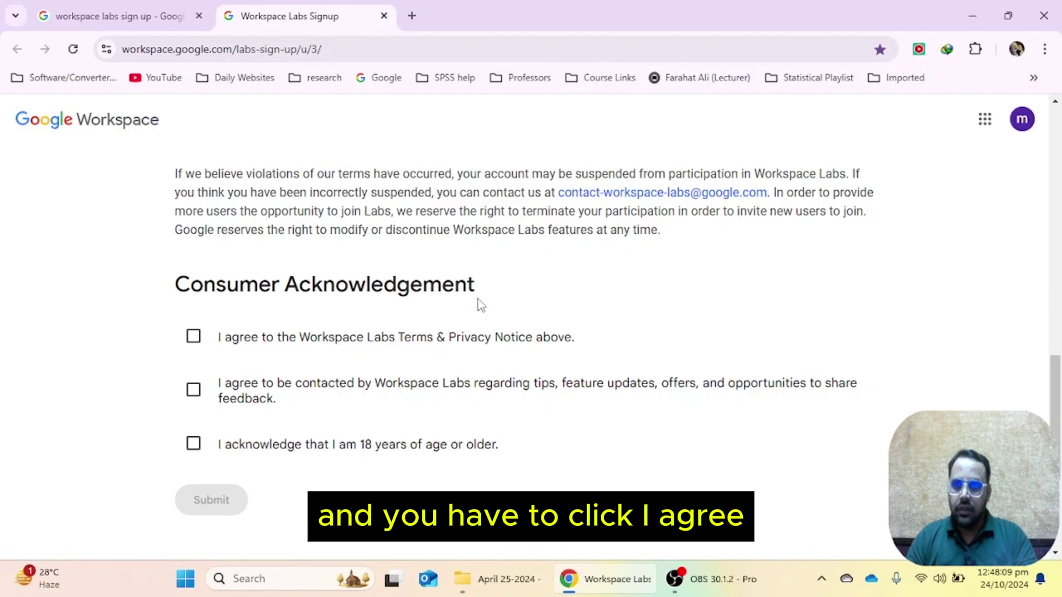
click(194, 339)
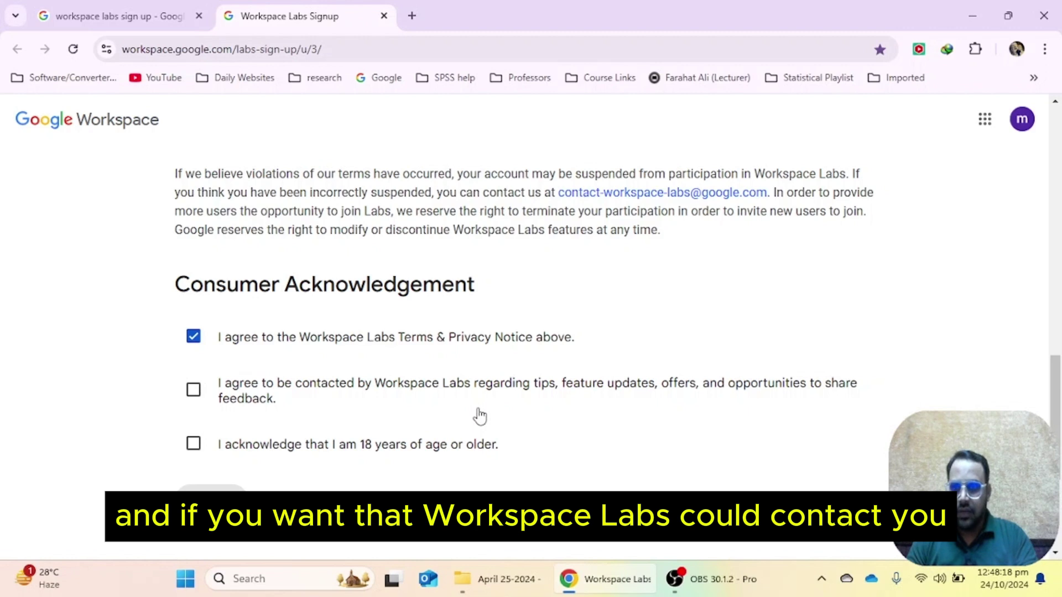
click(194, 389)
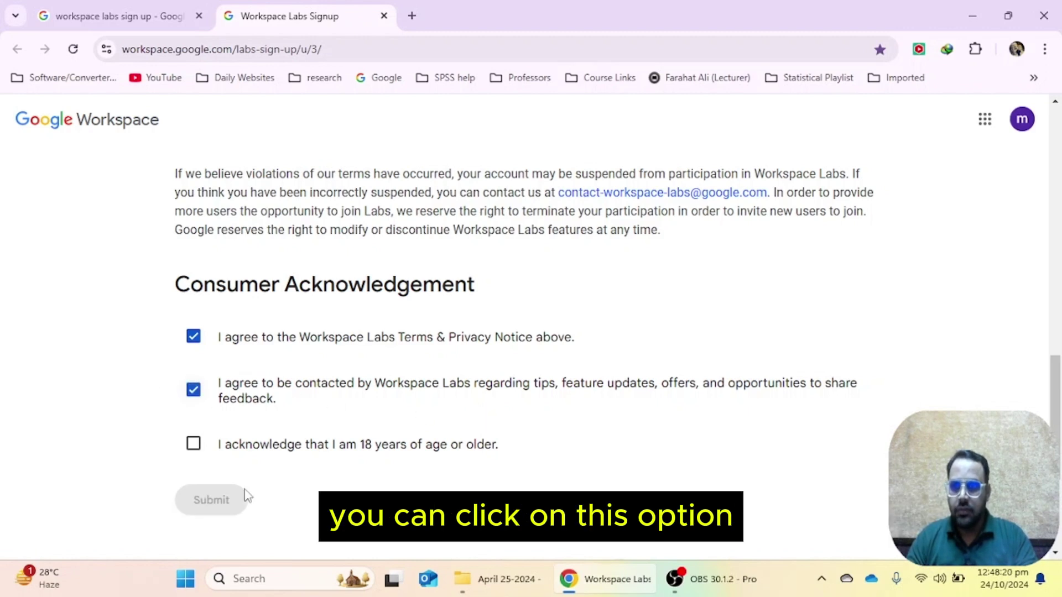
click(193, 445)
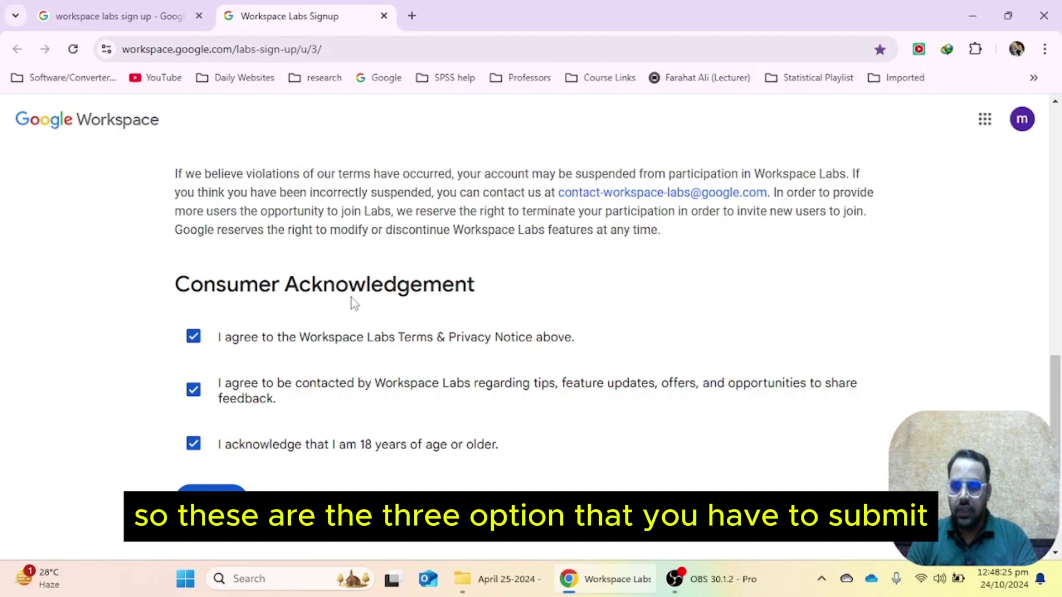
click(220, 489)
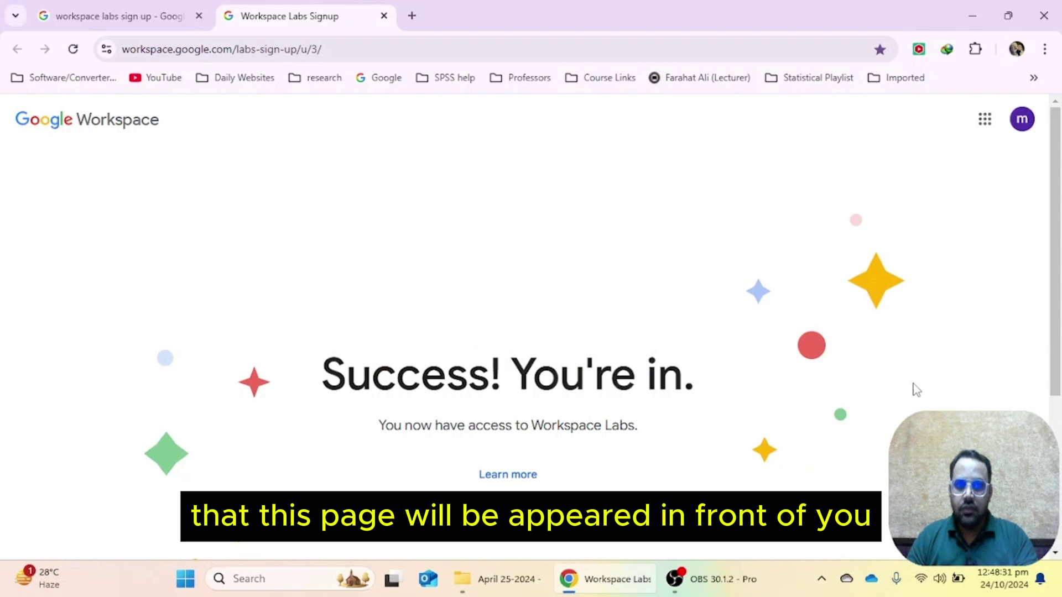
Step: Open the Learn more help article and review the Workspace Labs features listed for each Google app
scroll(368, 330, down, 3)
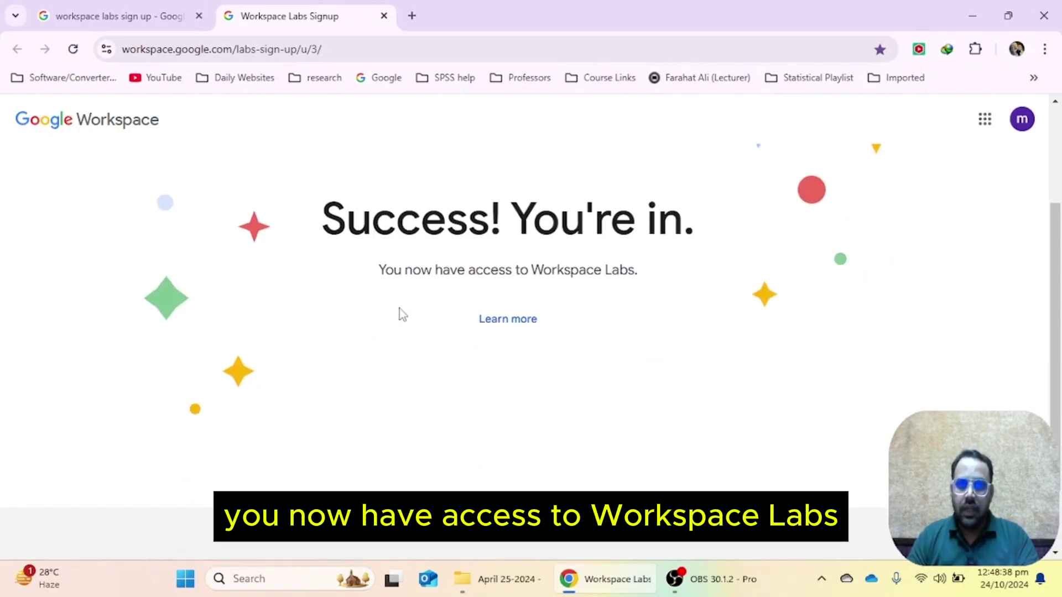
click(516, 326)
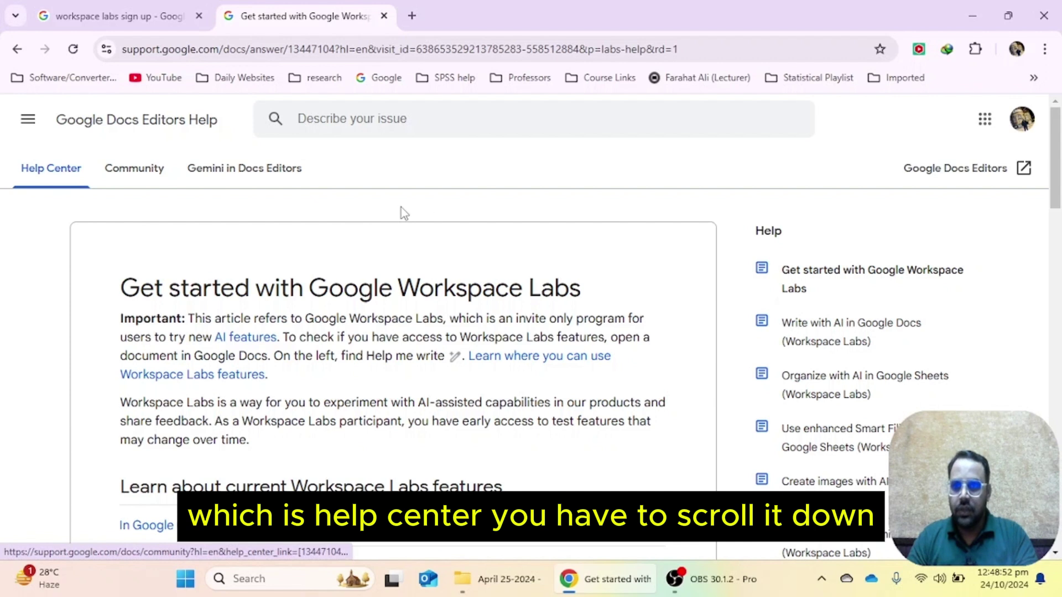
scroll(431, 208, down, 3)
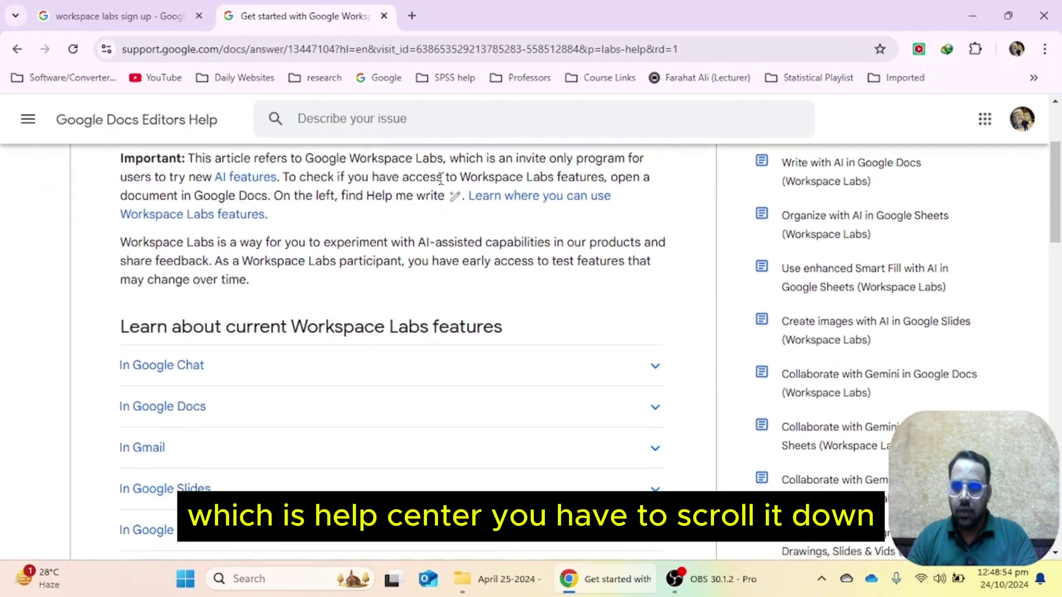
scroll(440, 178, down, 3)
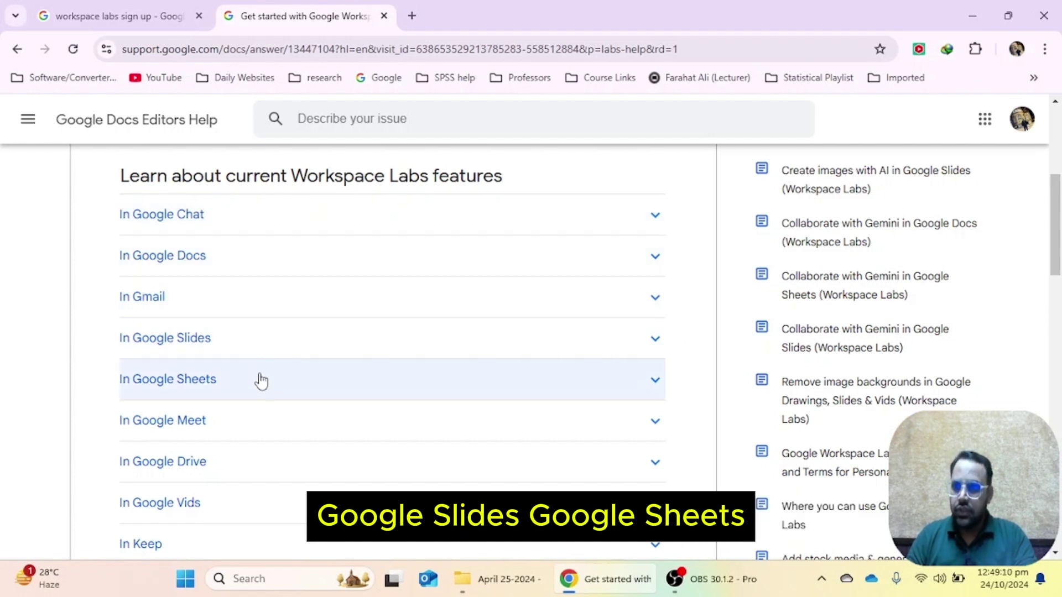
scroll(257, 404, down, 2)
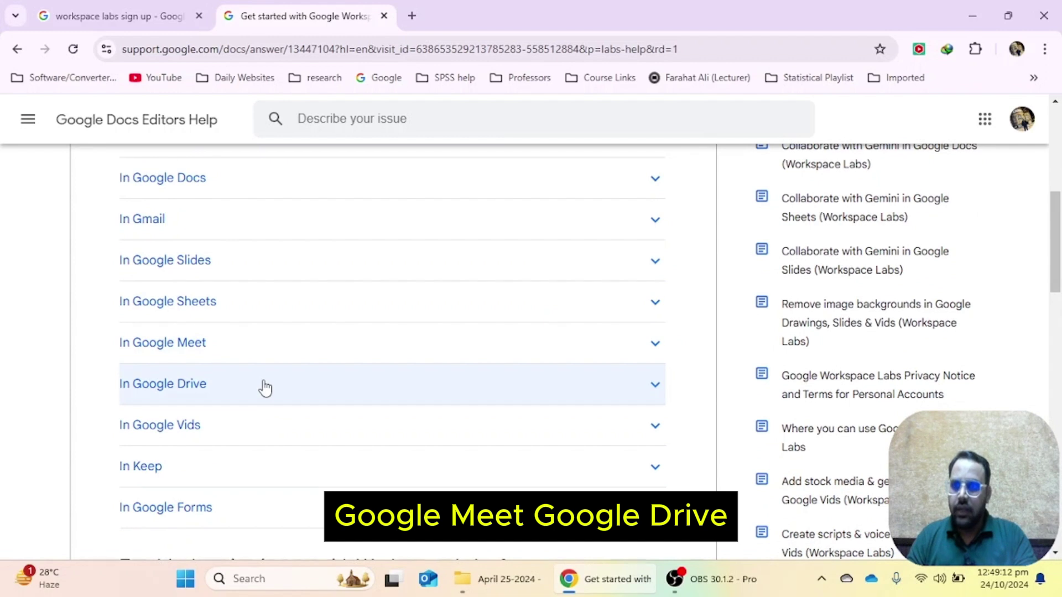
scroll(265, 388, down, 2)
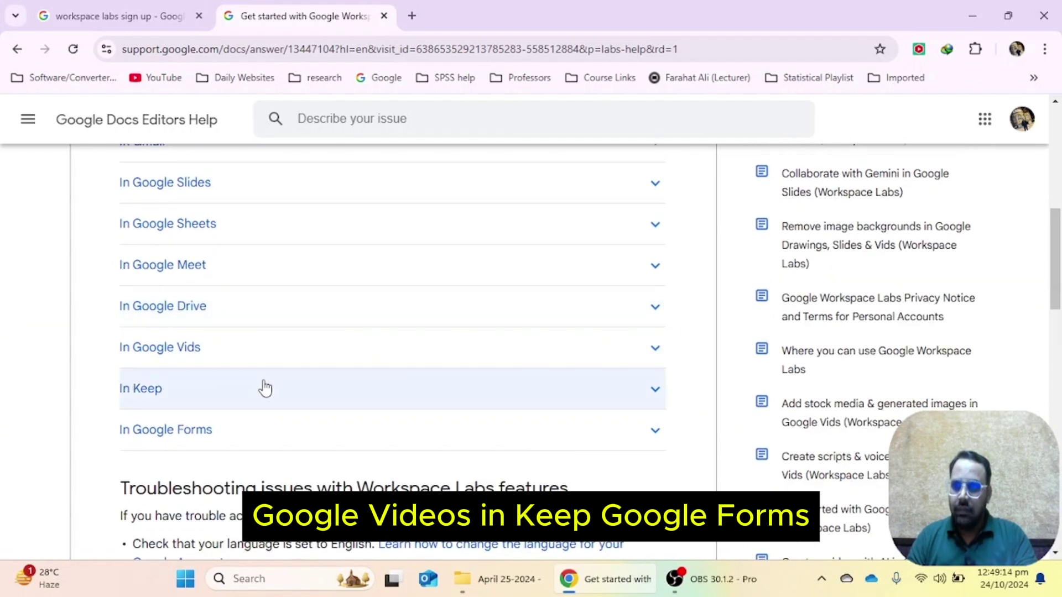
scroll(258, 368, up, 4)
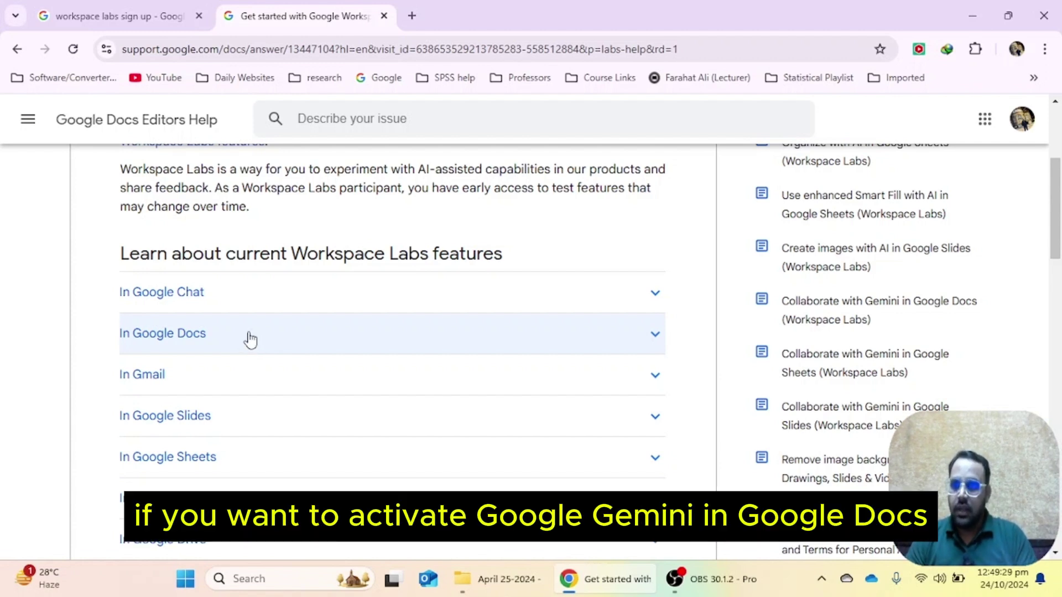
Step: Expand the Google Docs features and open the article on suggesting text based on prompts
click(181, 334)
scroll(434, 321, down, 1)
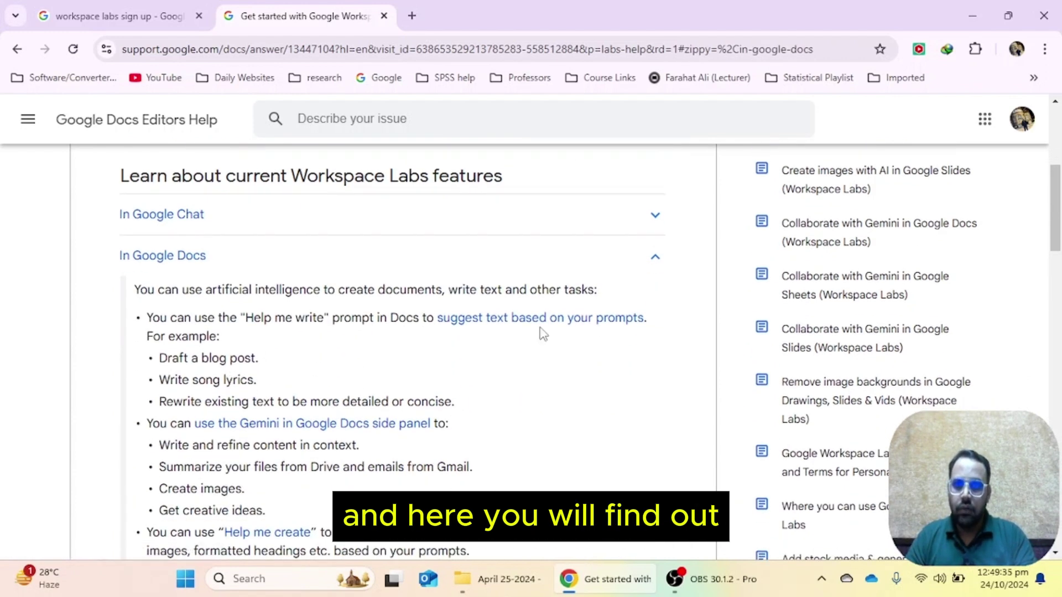
click(499, 325)
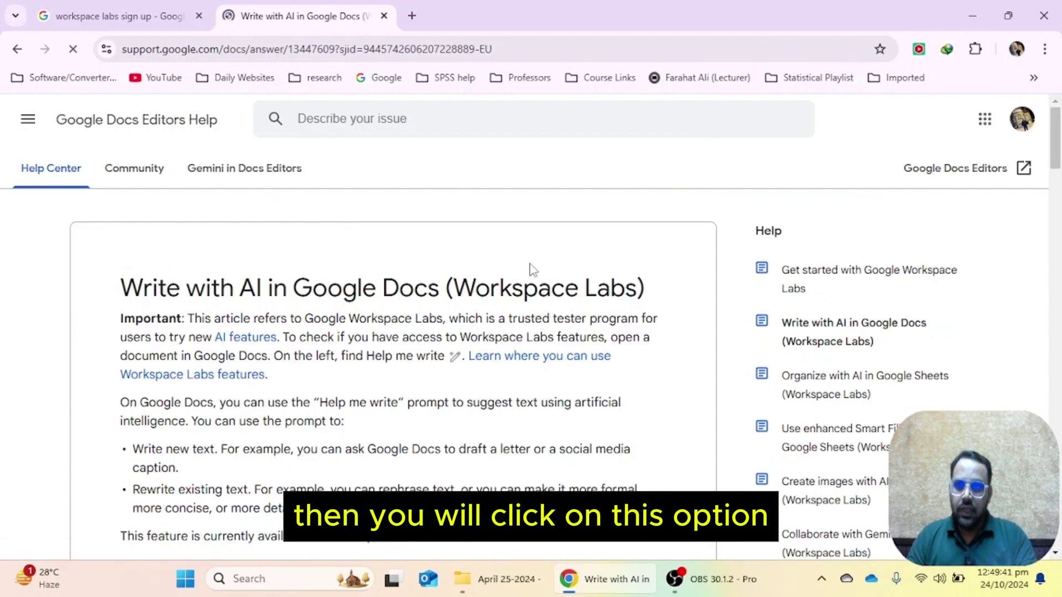
Step: Open Google Docs from the "Use AI to write something new" instructions and create a blank document
scroll(497, 277, down, 3)
scroll(464, 277, down, 1)
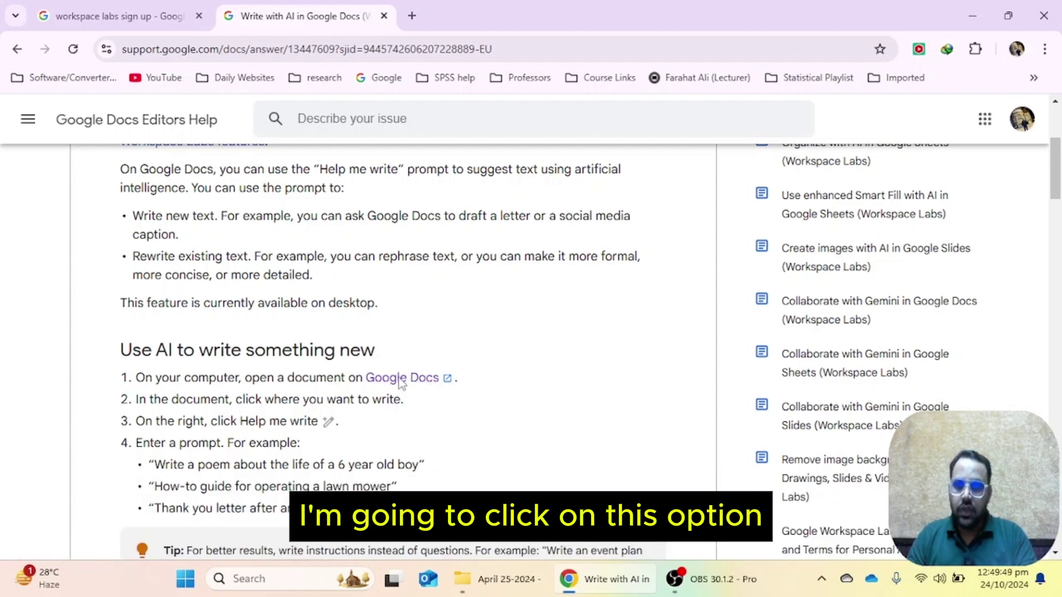
click(402, 378)
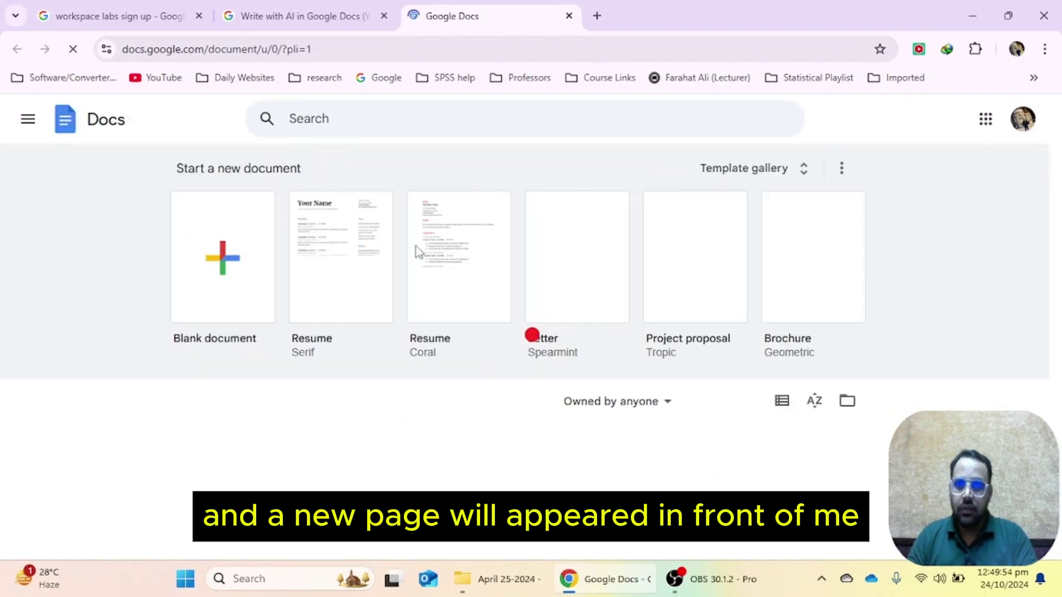
click(227, 249)
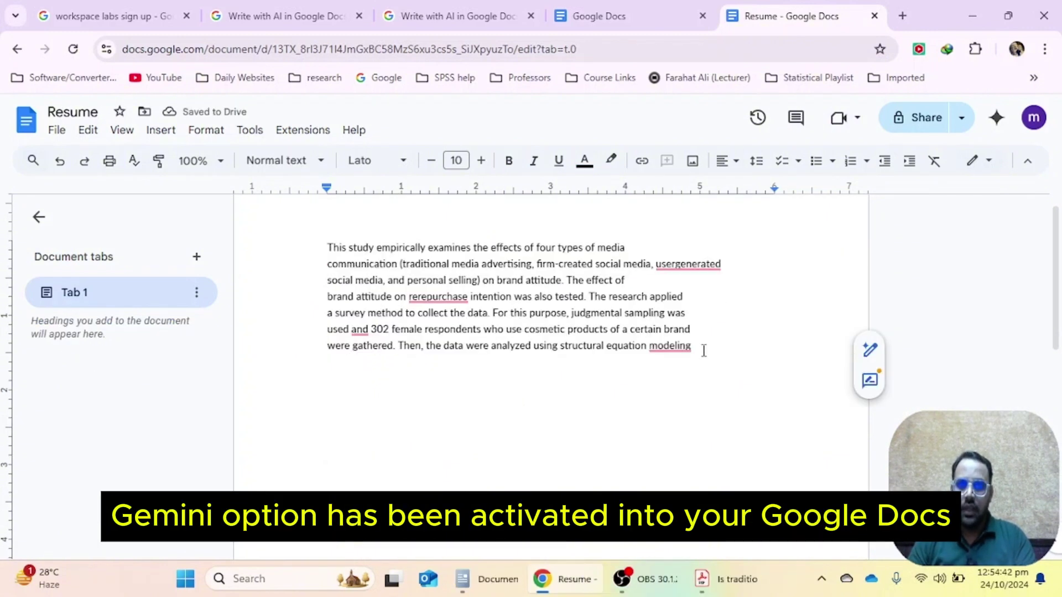
Step: Rephrase the whole study paragraph with the AI refine tool and insert the suggested version into the document
drag(701, 349, 323, 244)
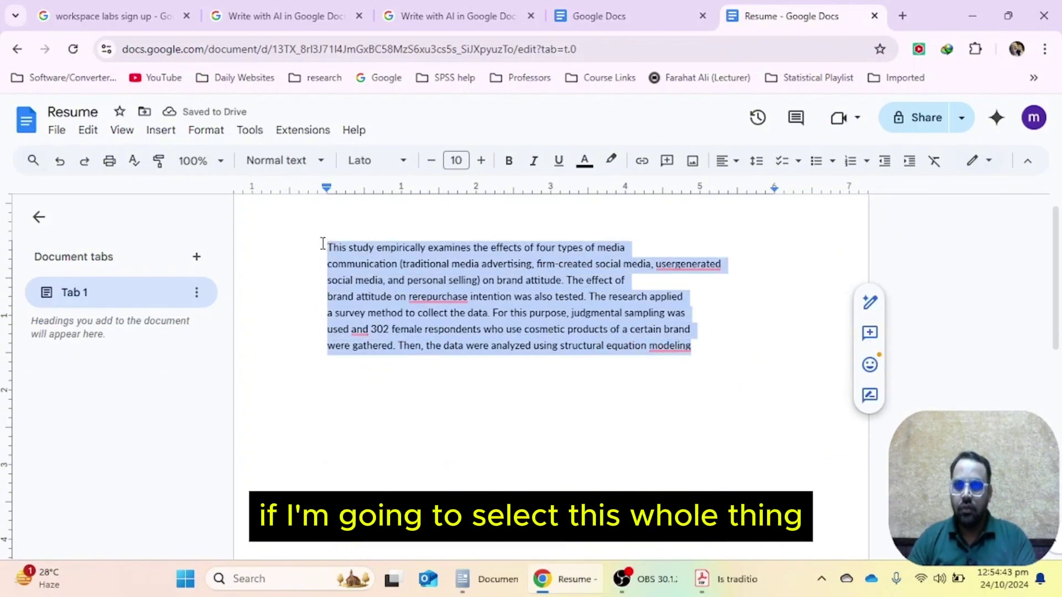
click(867, 305)
mouse_move(745, 335)
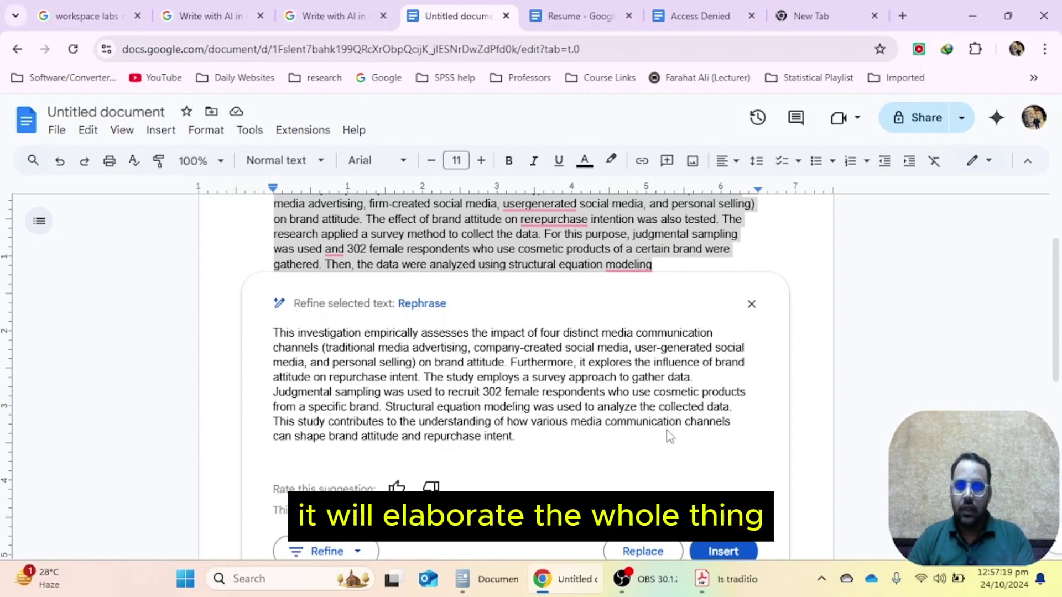
scroll(672, 434, down, 2)
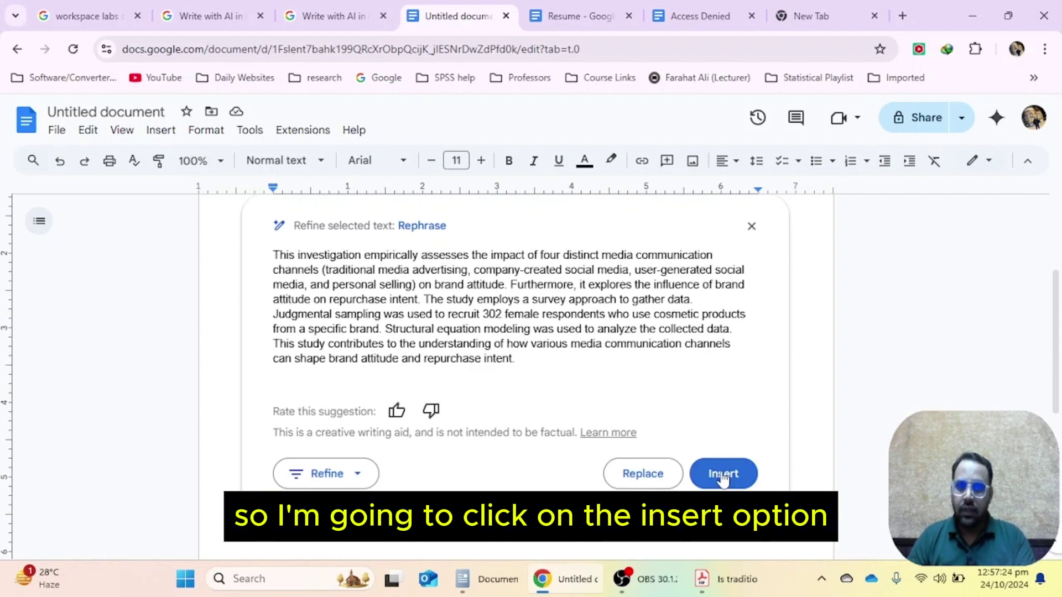
click(723, 475)
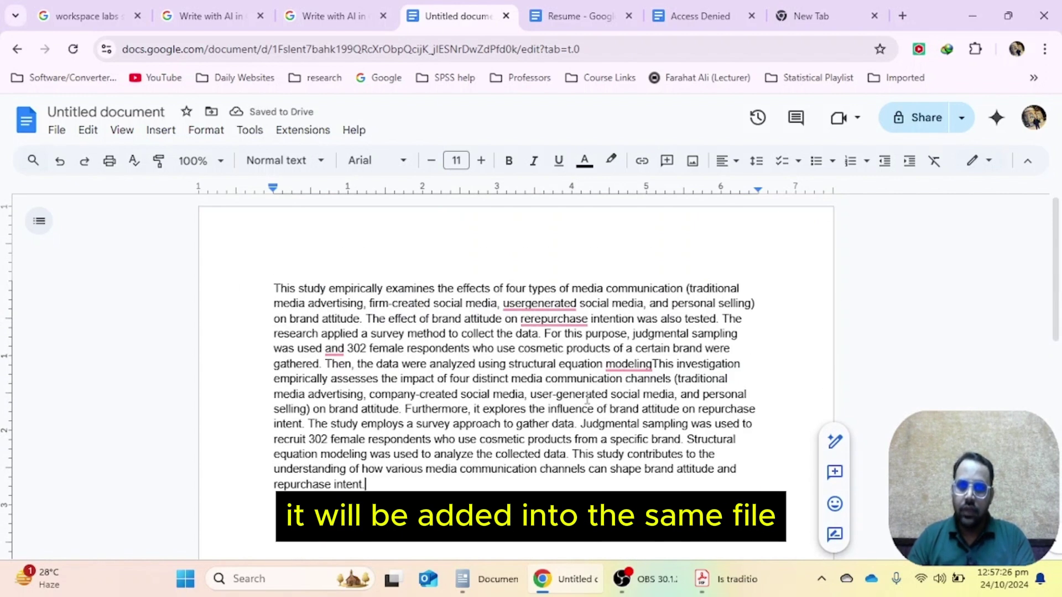
Step: Separate the inserted rephrased text from the original paragraph with a blank line
click(653, 364)
key(Return)
key(Return)
drag(273, 289, 659, 364)
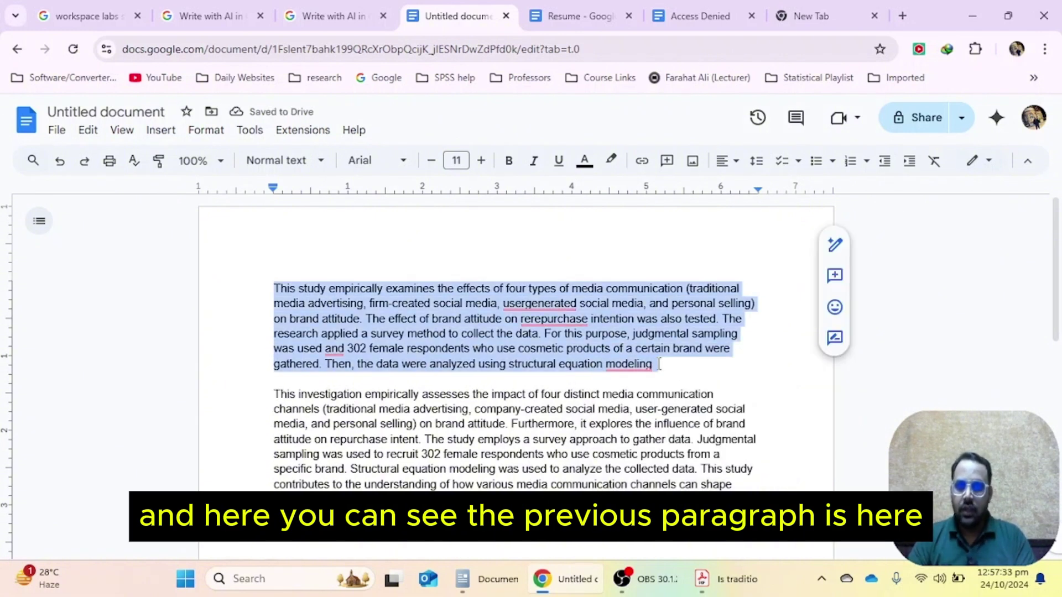
Step: Refine the rephrased second paragraph with AI using the Formal tone
drag(498, 499, 269, 402)
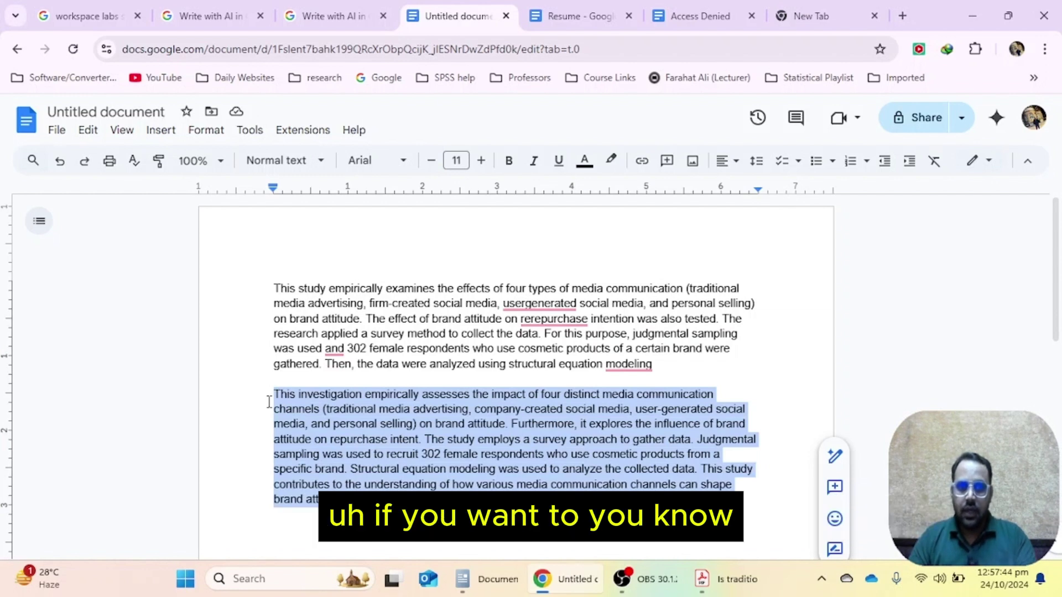
click(834, 456)
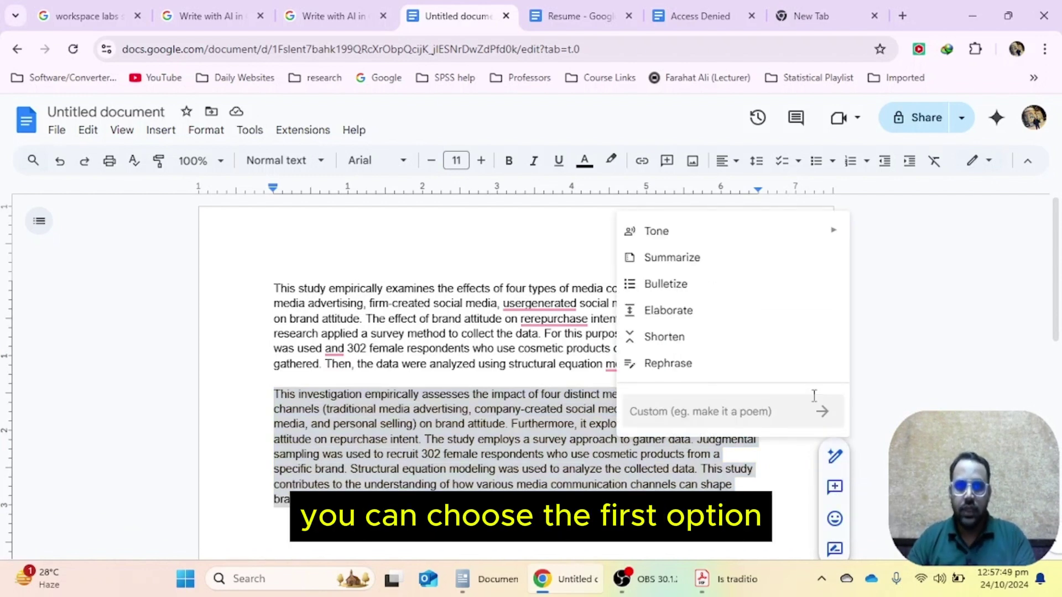
mouse_move(765, 244)
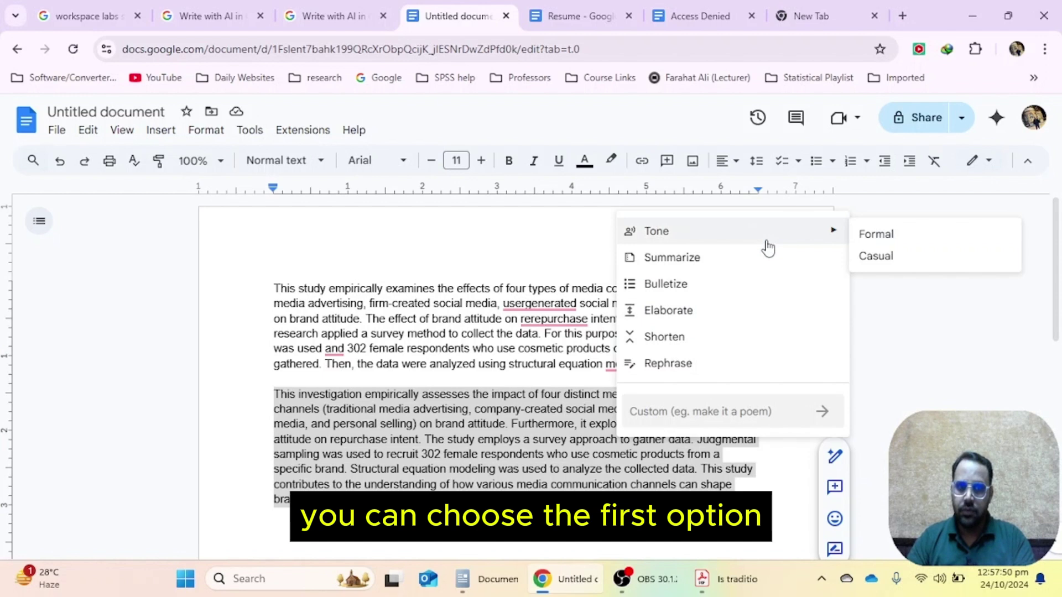
click(882, 238)
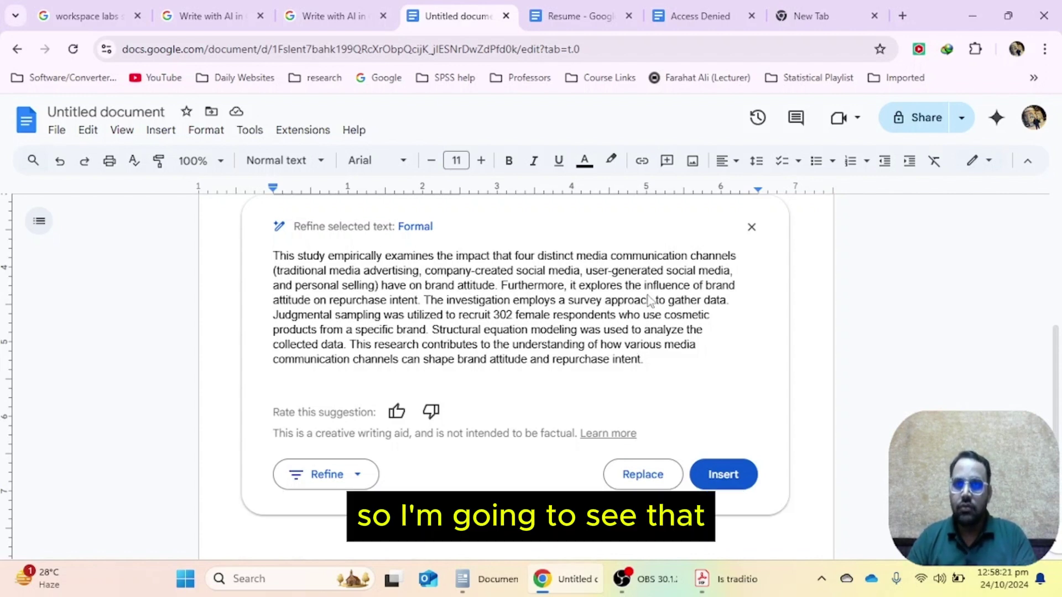
Step: Return to the "Get started with Google Workspace Labs" article and expand its Google Slides features
click(229, 12)
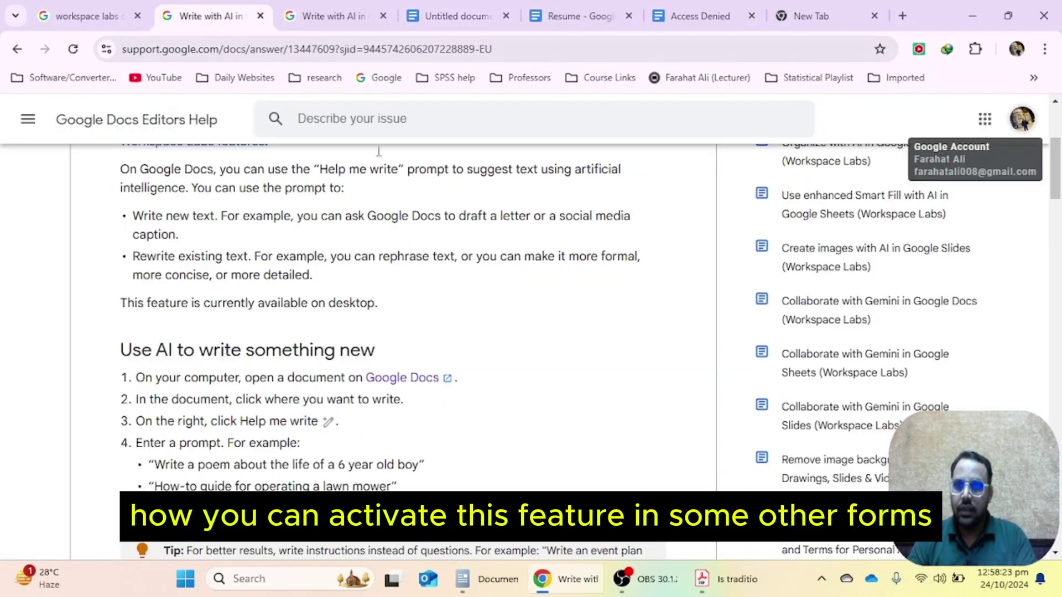
click(193, 142)
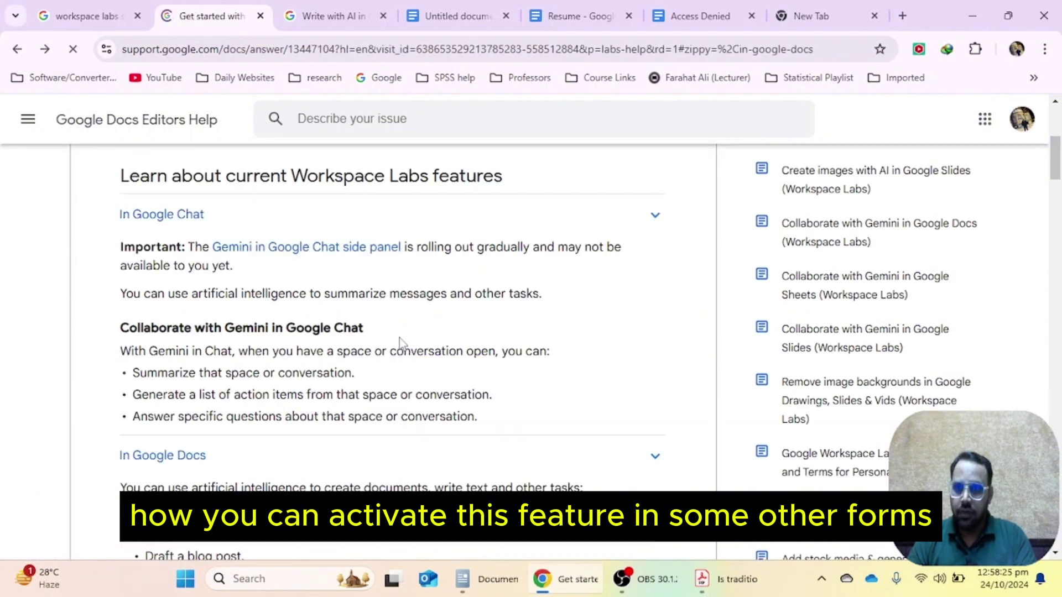
scroll(399, 343, down, 10)
click(191, 375)
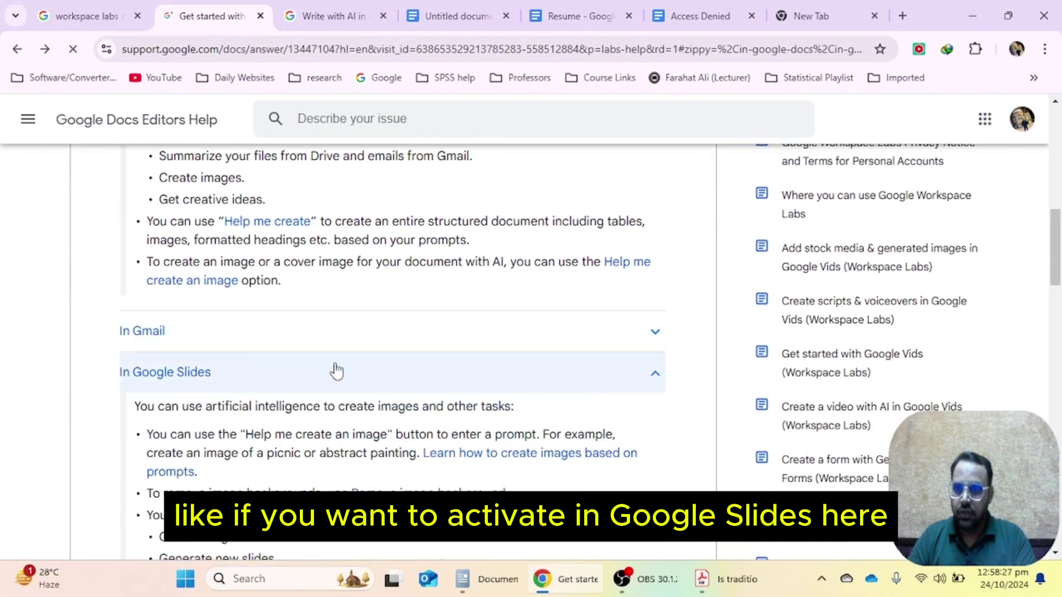
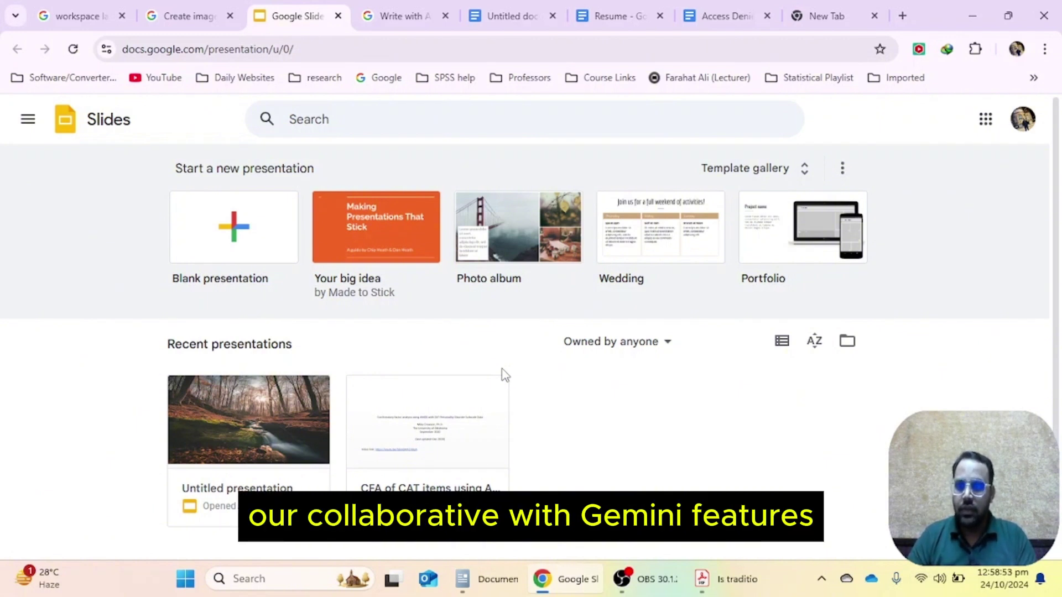
Step: Create a blank presentation in Google Slides
click(244, 235)
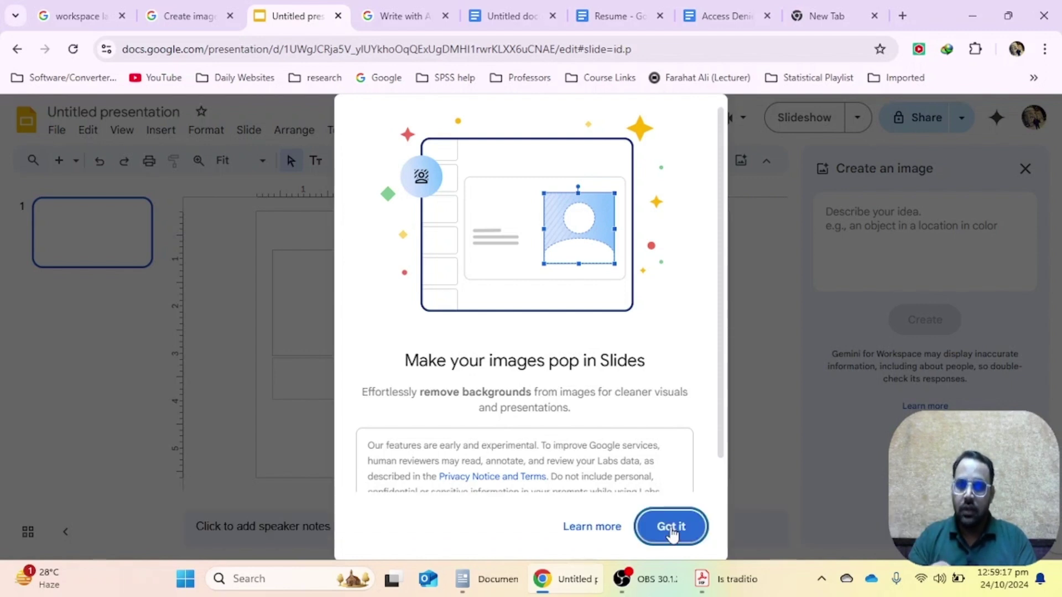
Step: Generate a slide with Gemini using the suggested prompt "Create a slide about buying an electric vehicle", insert it, and close Gemini
click(673, 539)
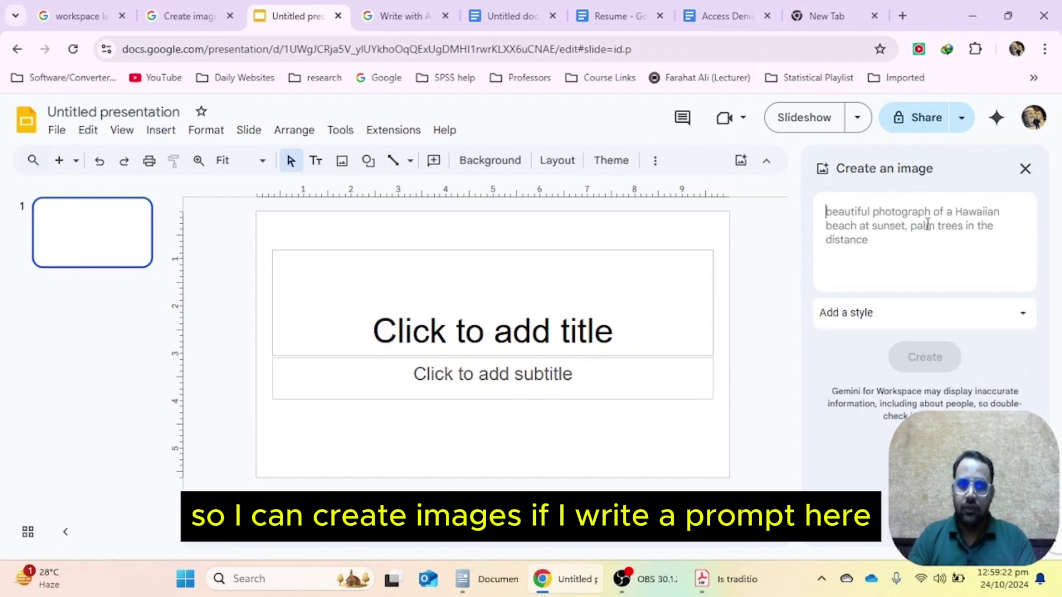
click(996, 118)
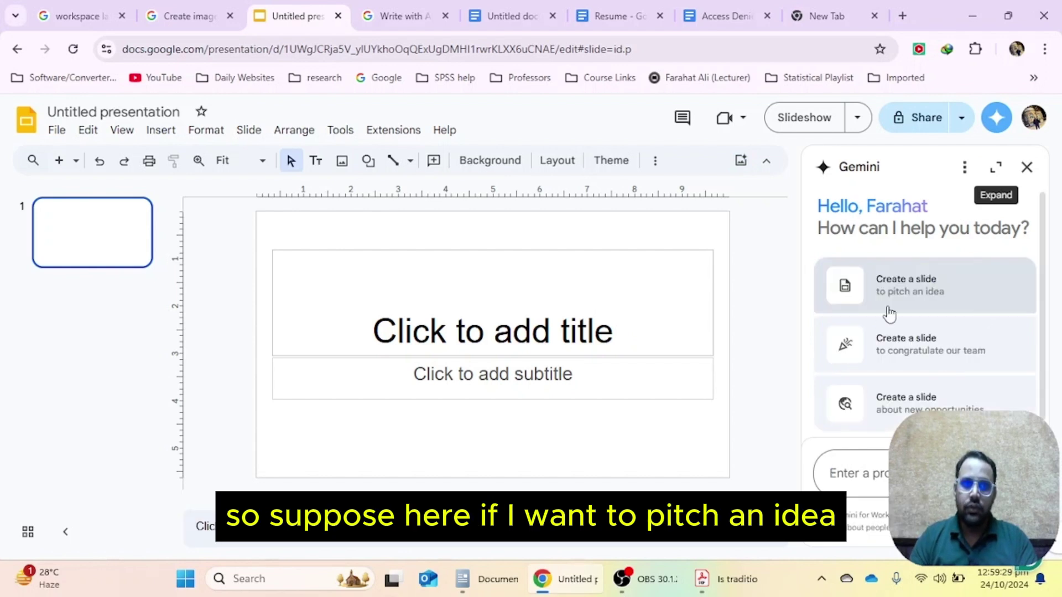
click(898, 301)
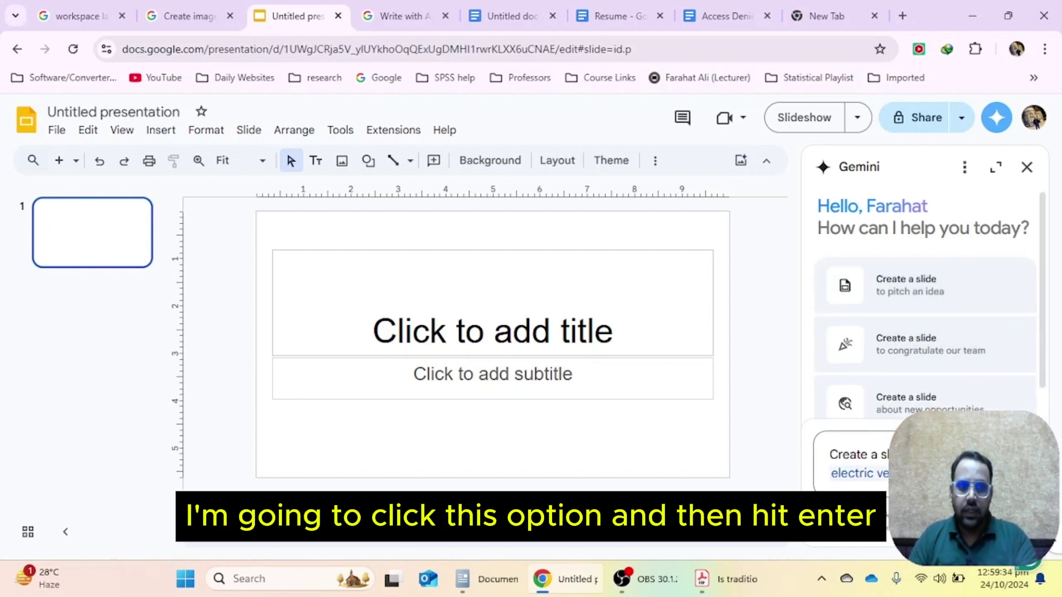
key(Return)
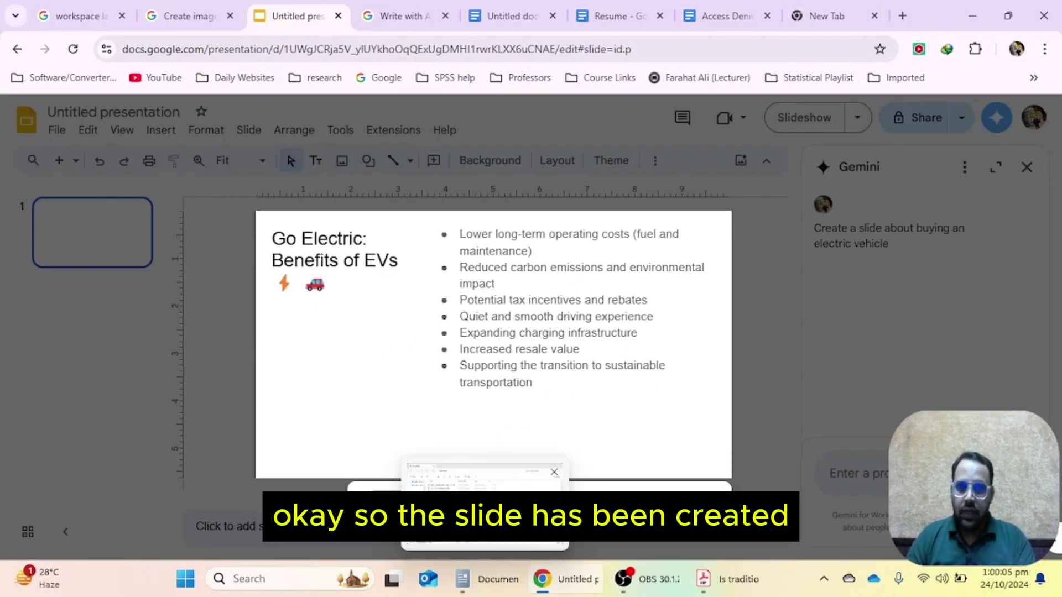
click(541, 483)
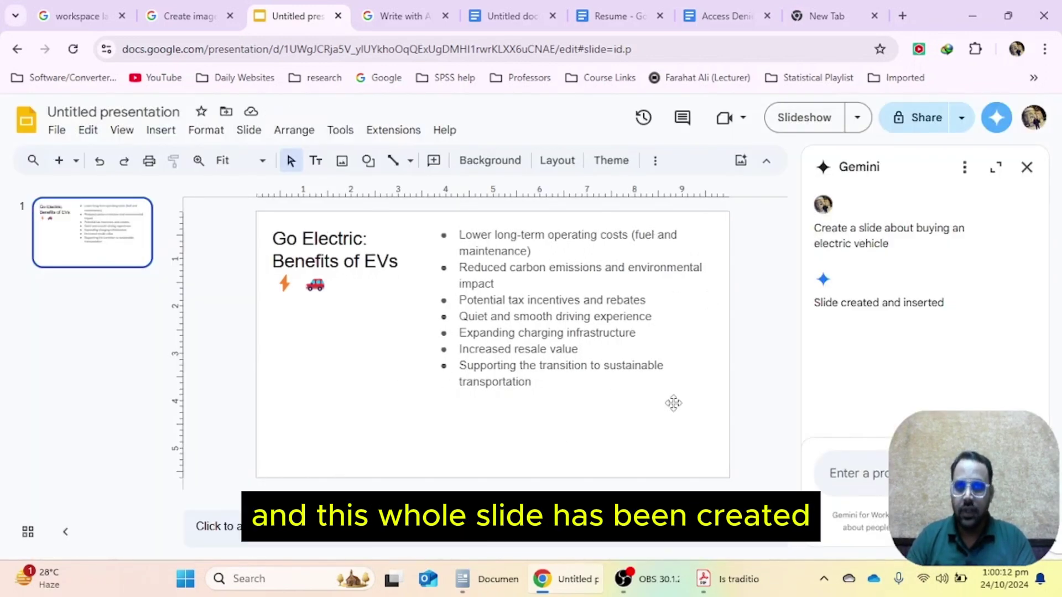
click(1026, 167)
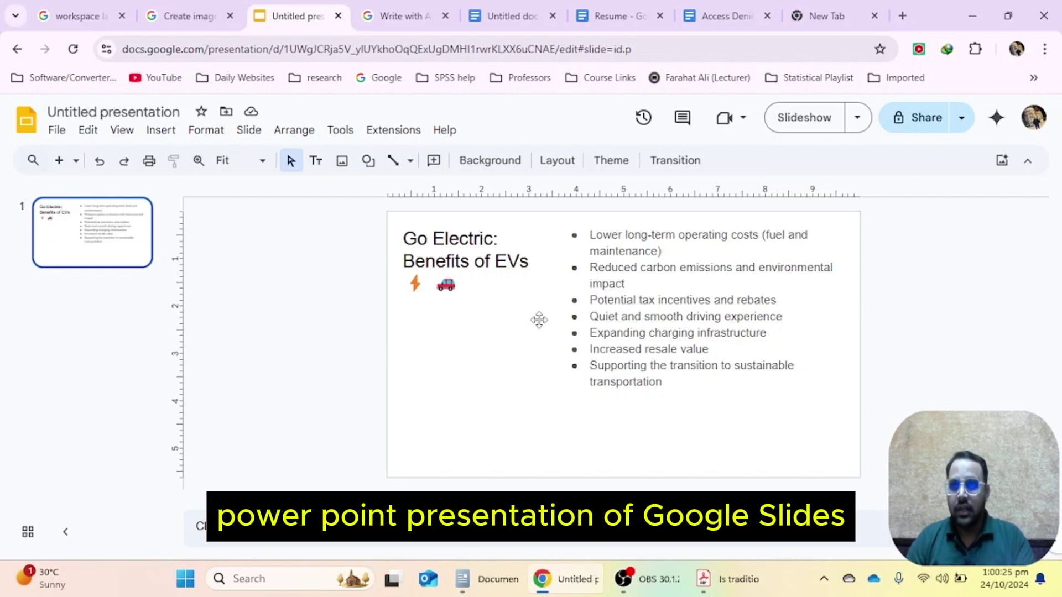
Step: Return to the "Get started with Google Workspace Labs" article, expand its Google Sheets features, and open the guide on creating tables from prompts
key(ctrl+shift+Tab)
scroll(384, 305, up, 5)
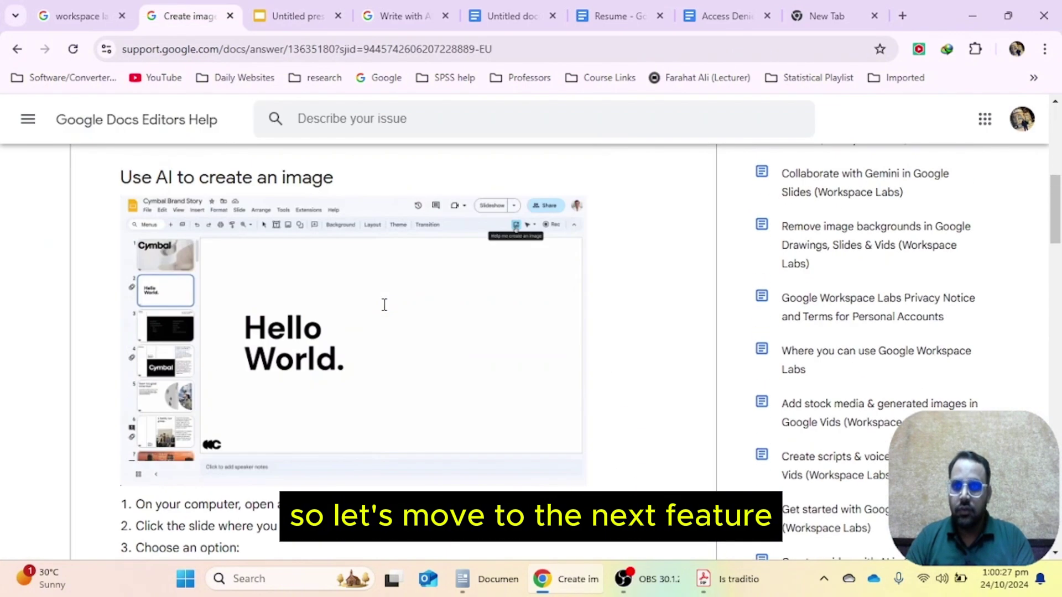
click(17, 49)
scroll(93, 269, down, 5)
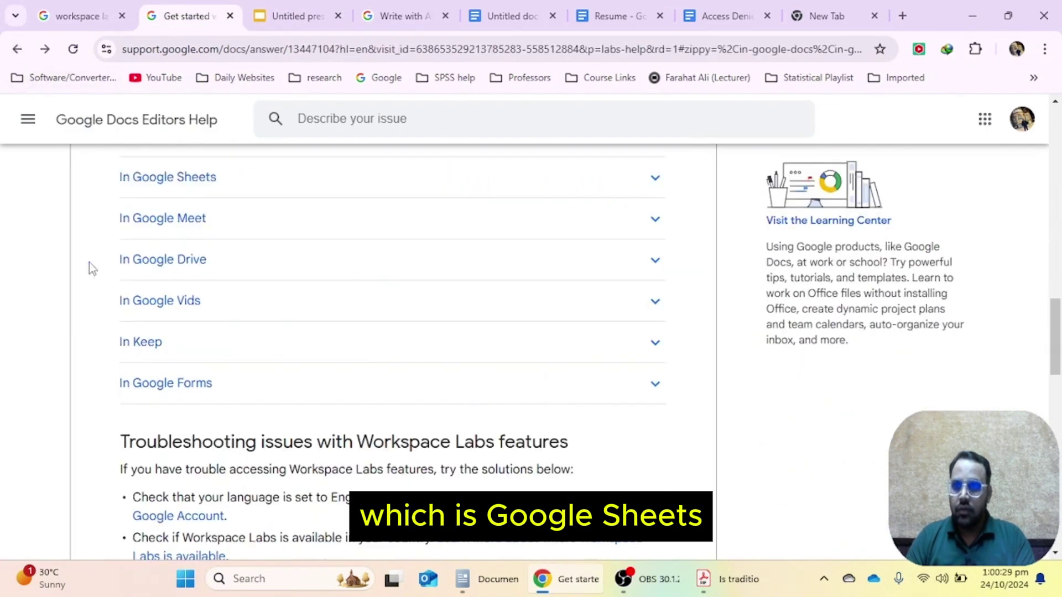
click(268, 183)
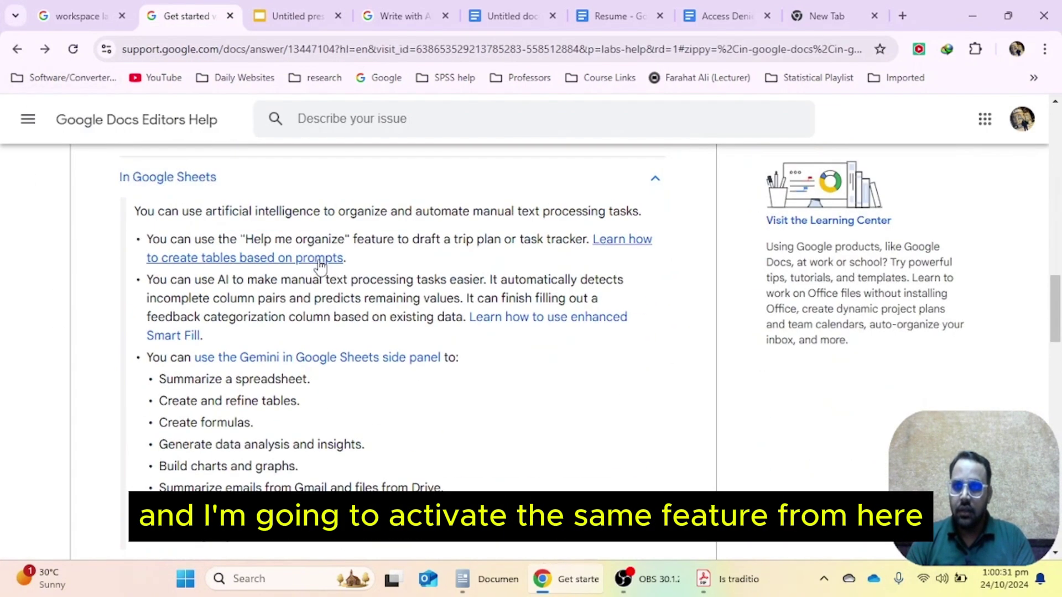
click(611, 244)
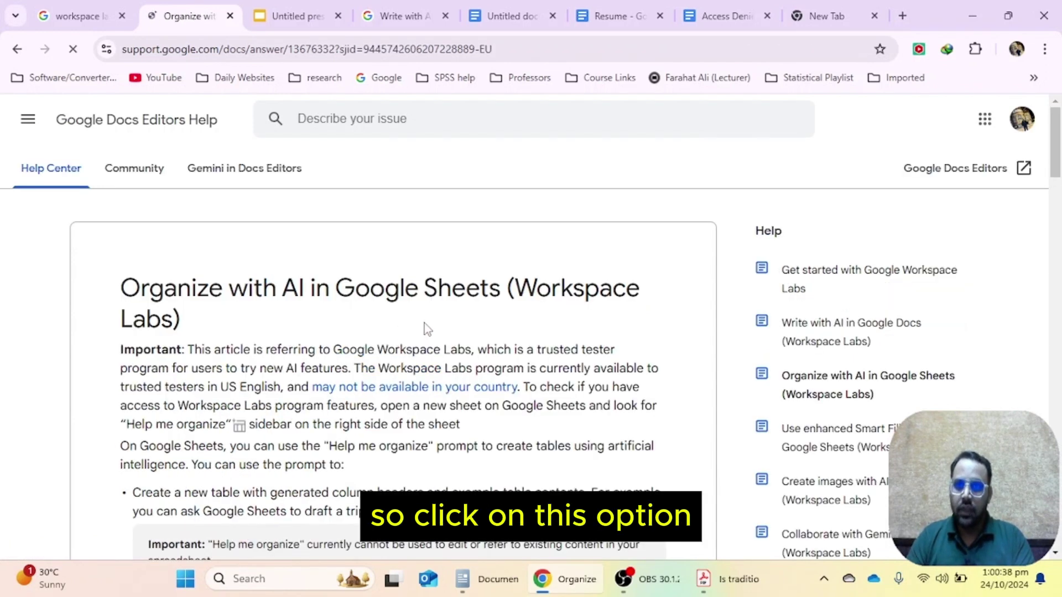
Step: Go to Google Sheets from the "Organize with AI in Google Sheets" guide and create a blank spreadsheet
scroll(424, 325, down, 7)
scroll(476, 299, down, 6)
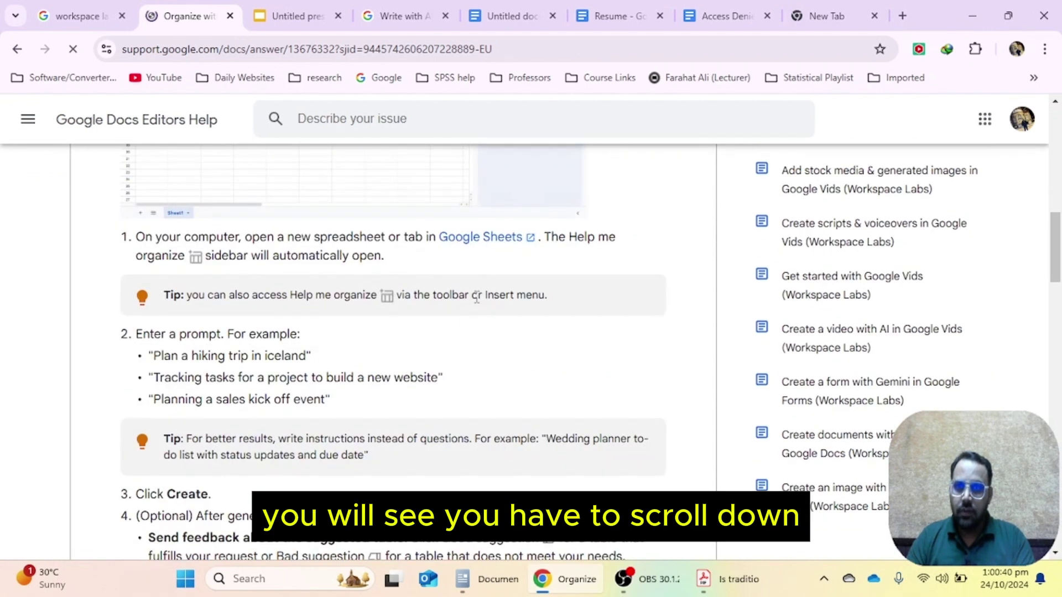
click(485, 240)
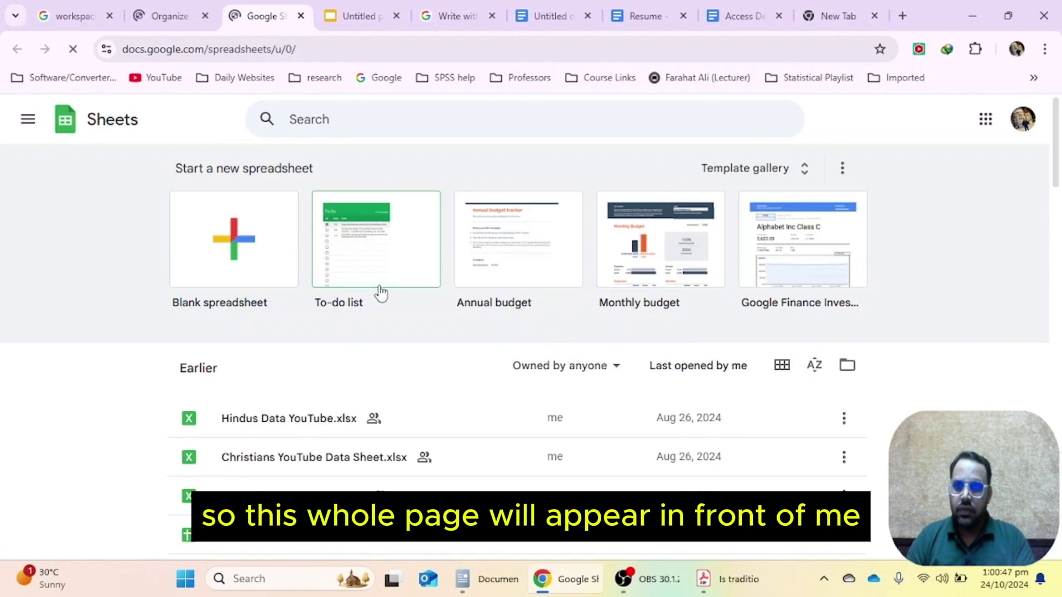
click(248, 245)
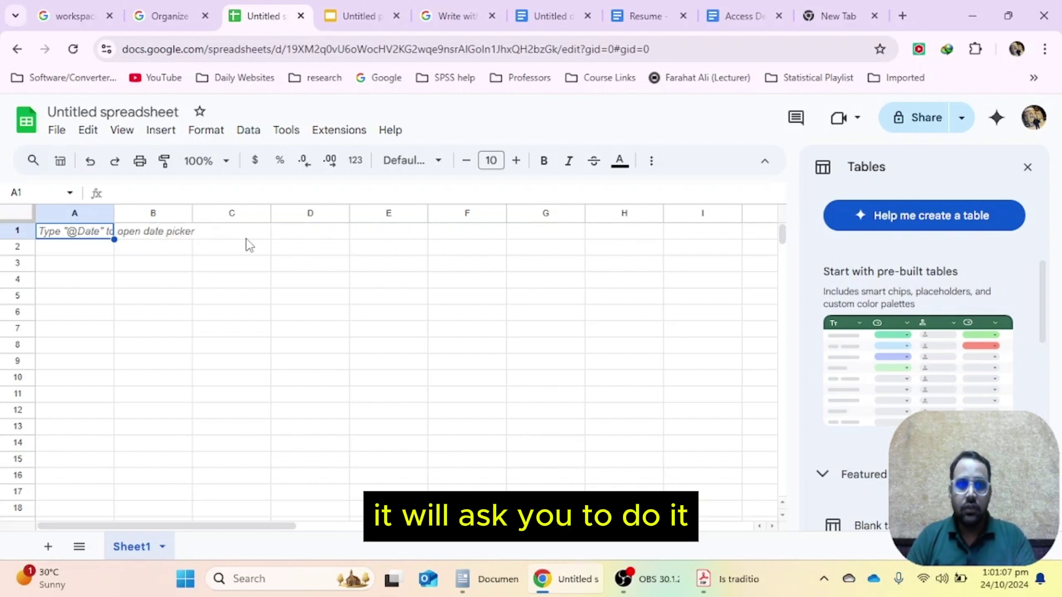
Step: Have Gemini create a table of the UAE stock market and insert it into the empty sheet
click(955, 219)
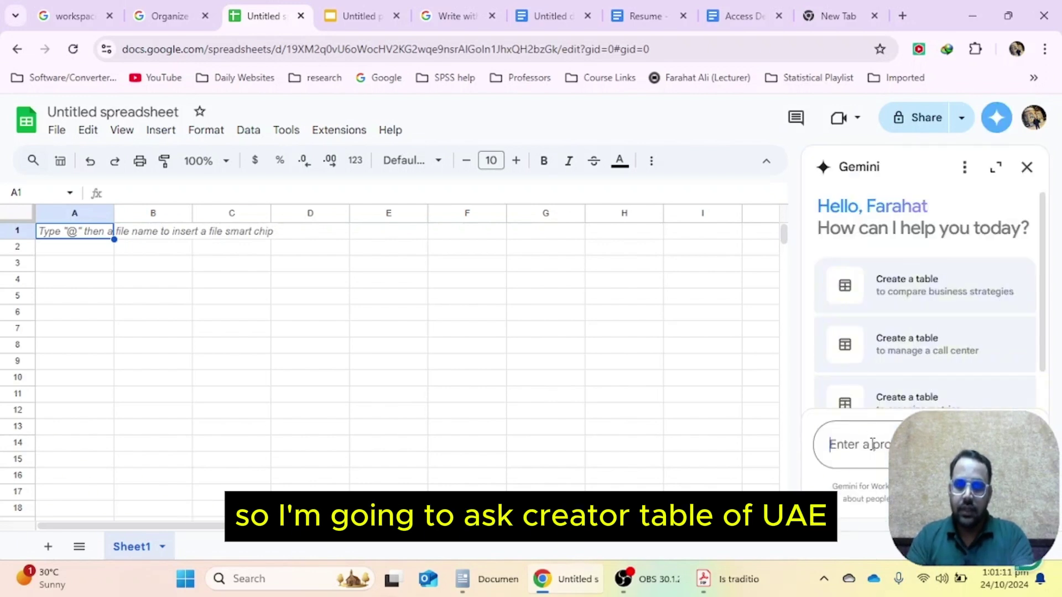
text(craete a ta)
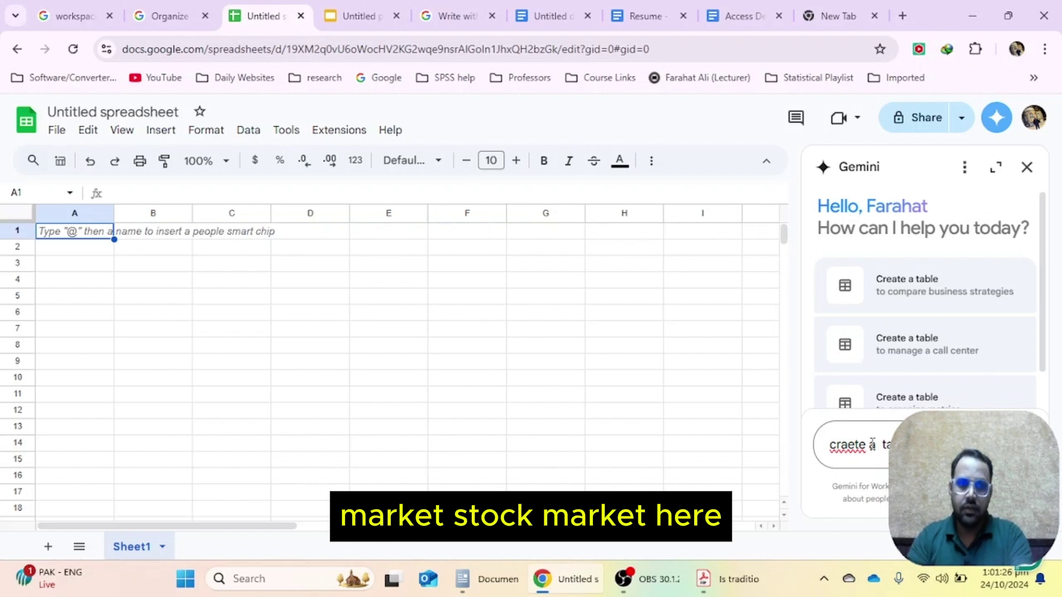
key(Return)
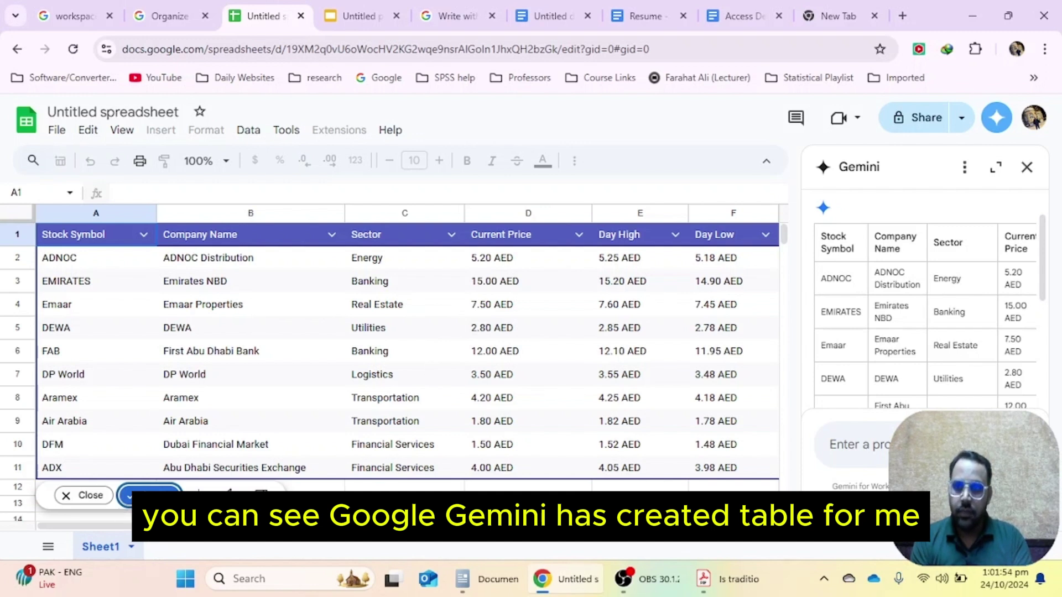
click(130, 497)
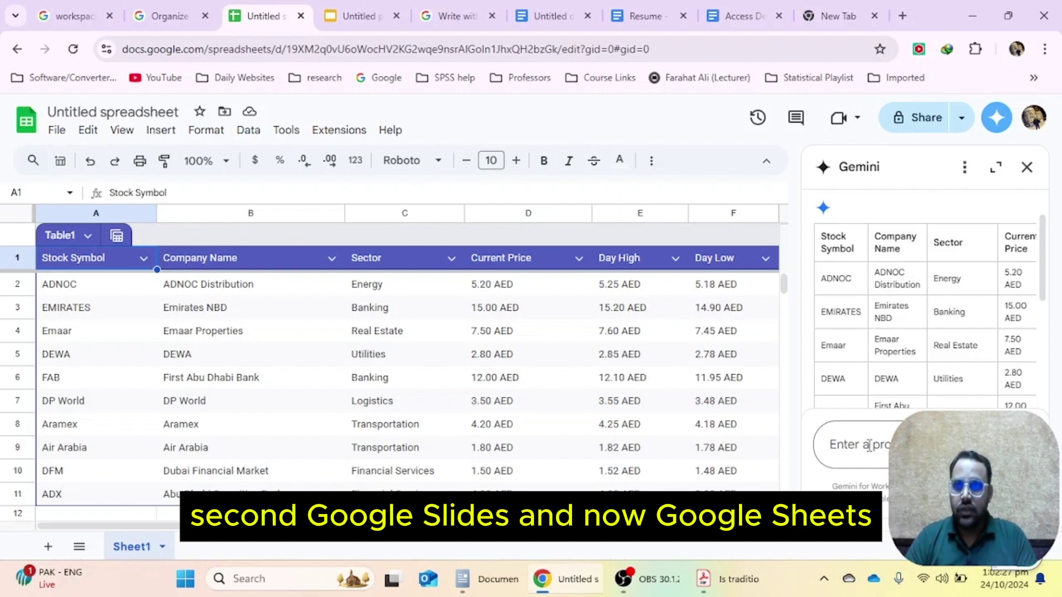
Step: Return to the Workspace Labs "Get started" article, expand its Google Drive features, and open the guide on collaborating with Gemini in Drive
click(171, 15)
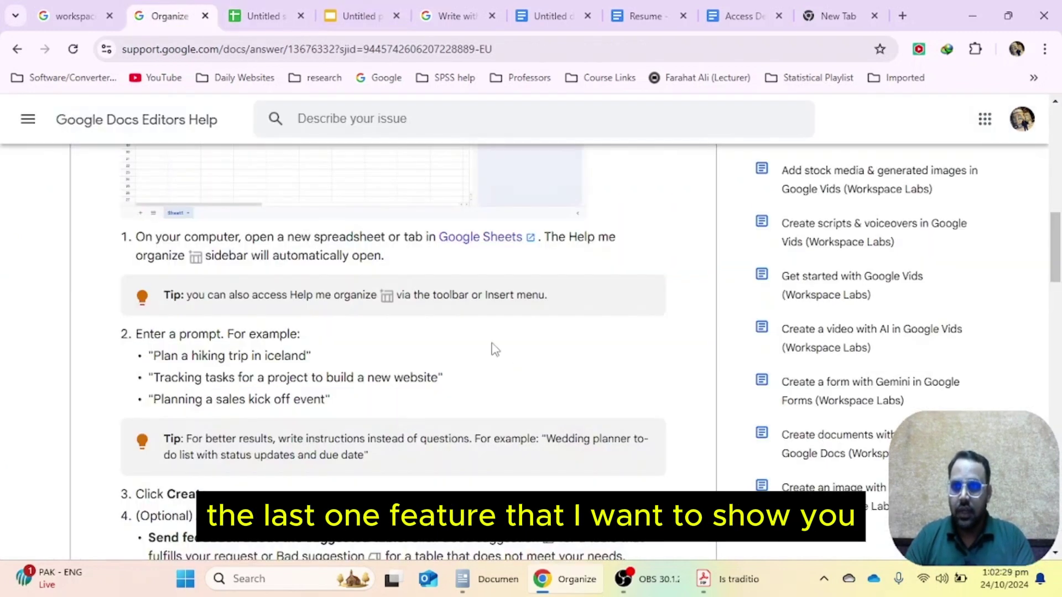
scroll(503, 354, down, 5)
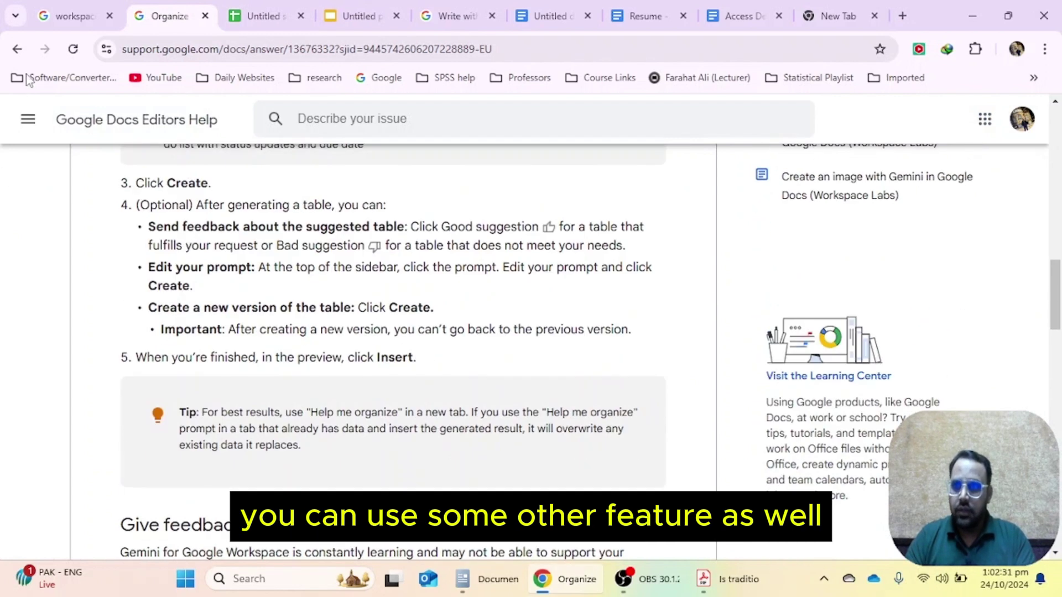
click(17, 49)
scroll(254, 321, down, 5)
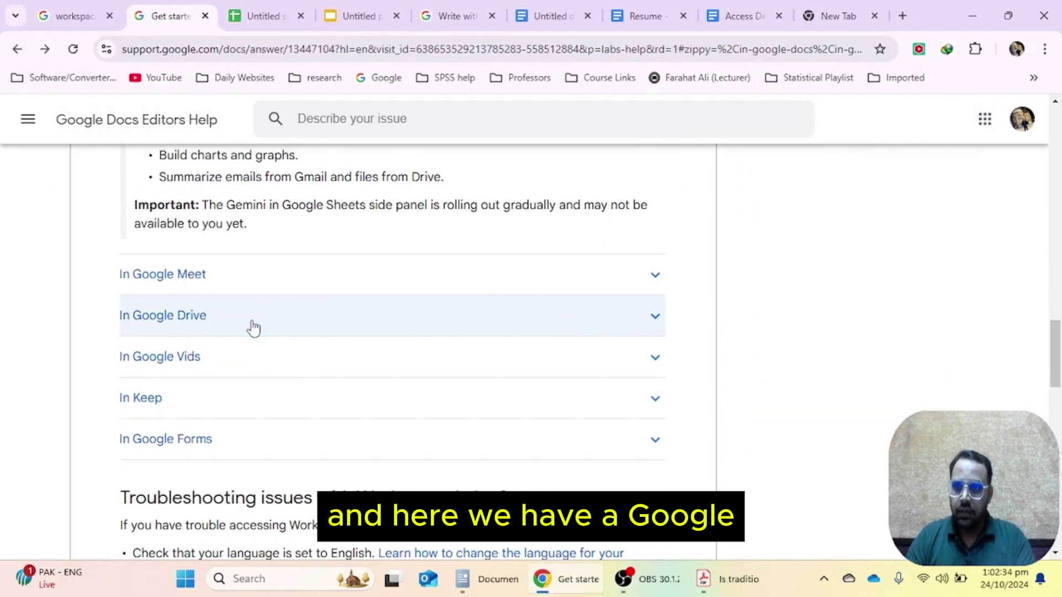
click(207, 322)
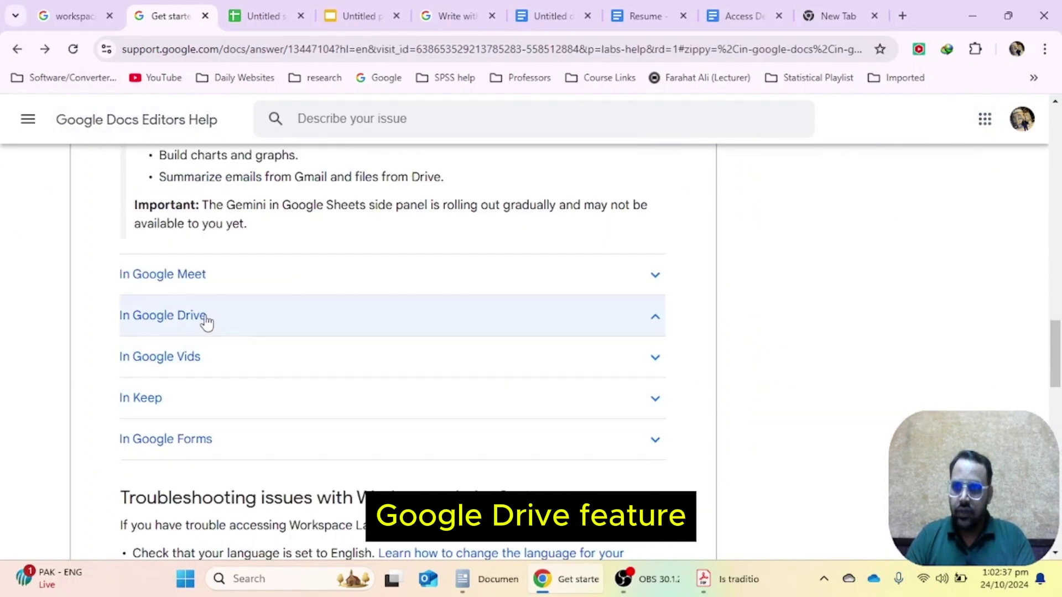
click(325, 355)
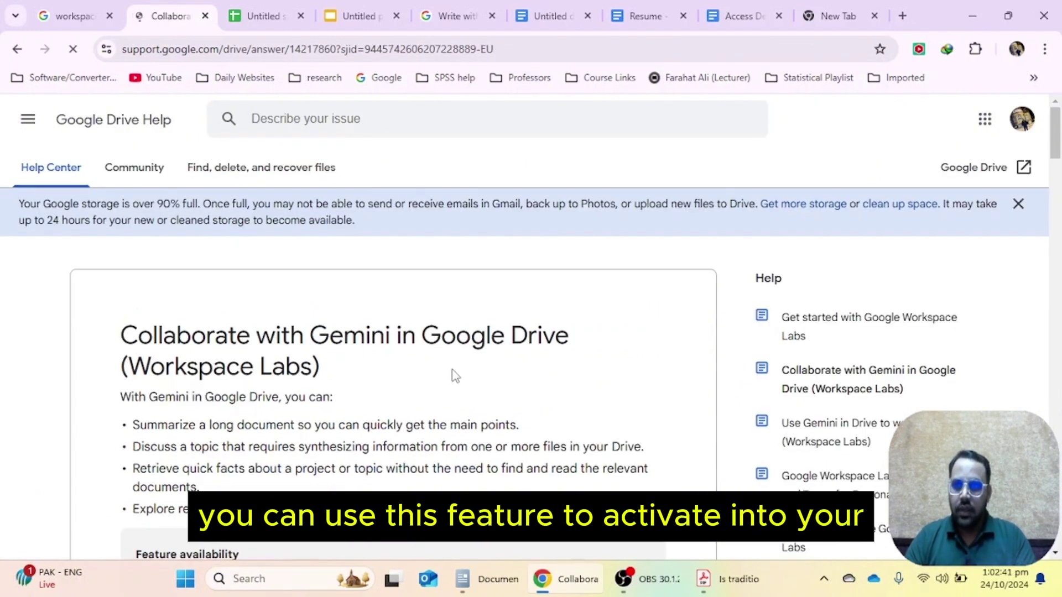
Step: Find the setup instructions in the Gemini in Google Drive guide and open Google Drive from their first step
scroll(453, 372, down, 12)
scroll(524, 417, down, 1)
scroll(557, 220, up, 4)
scroll(574, 374, down, 5)
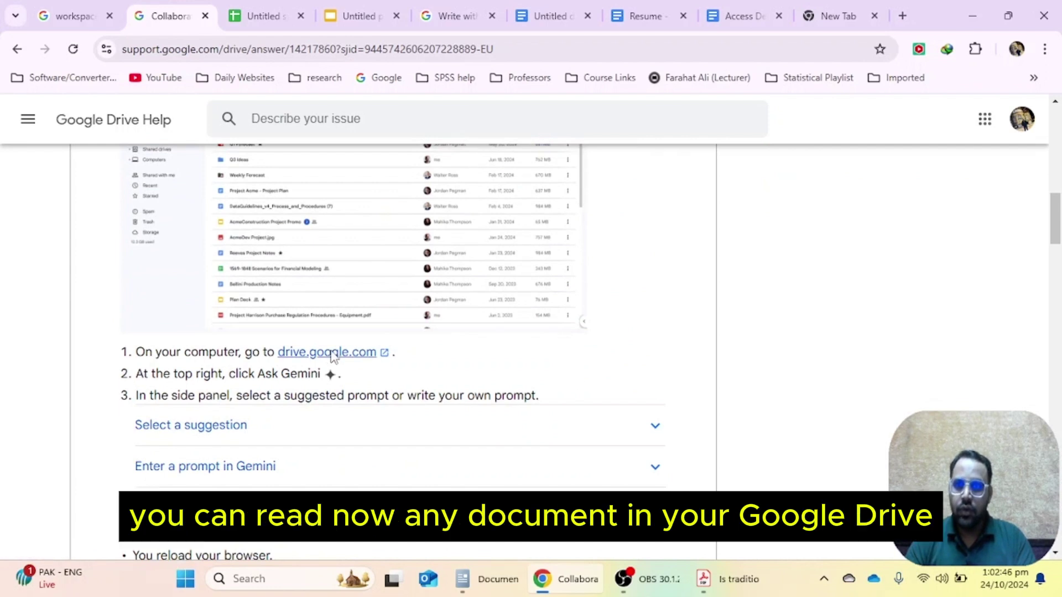
click(331, 354)
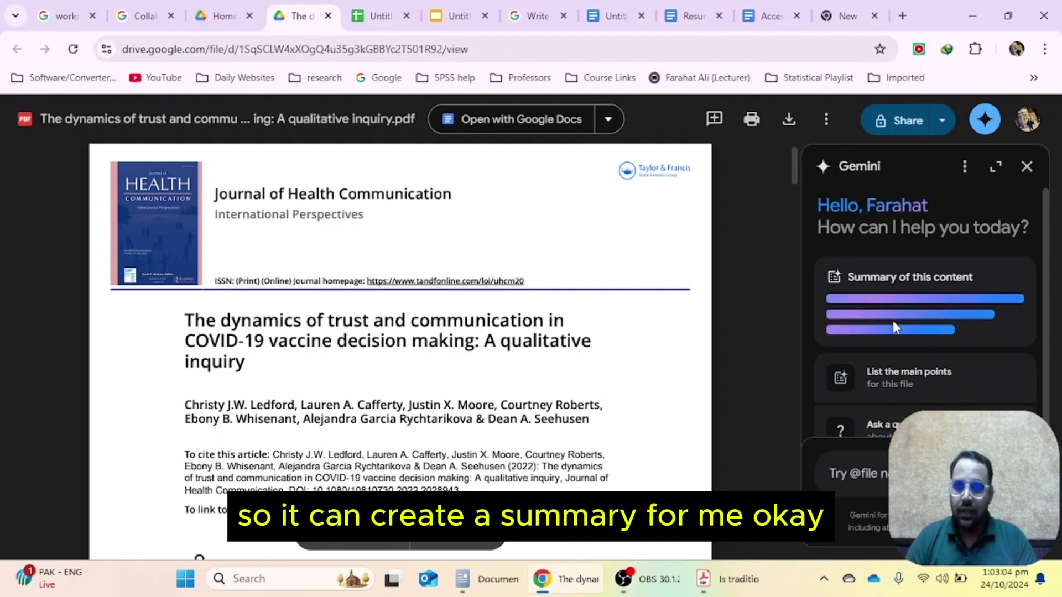
Step: Ask Gemini to summarize the open COVID-19 vaccine decision-making PDF with the prompt "create a summary"
scroll(874, 302, down, 1)
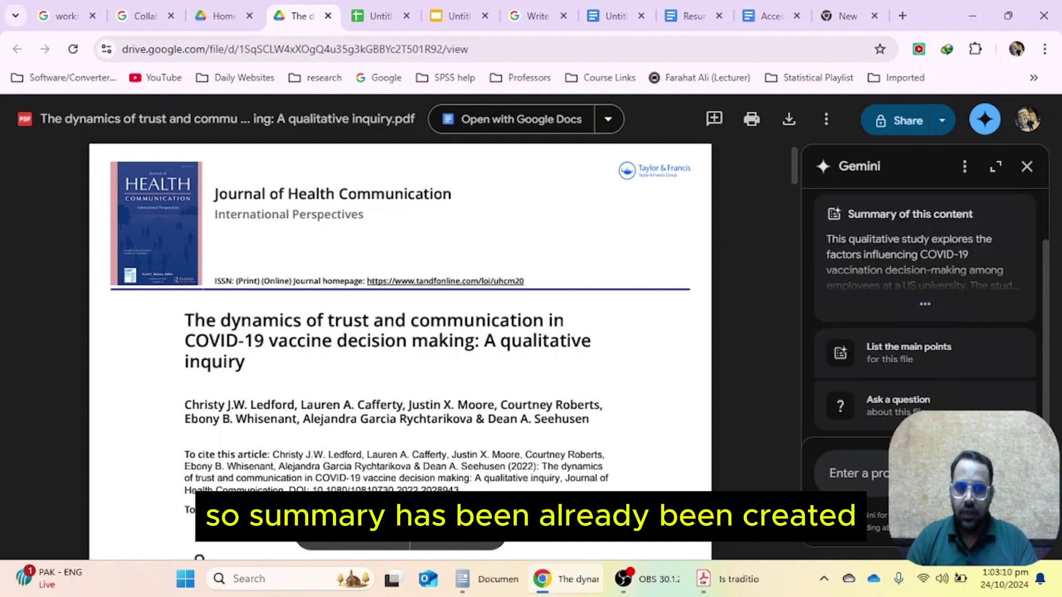
text(create a s)
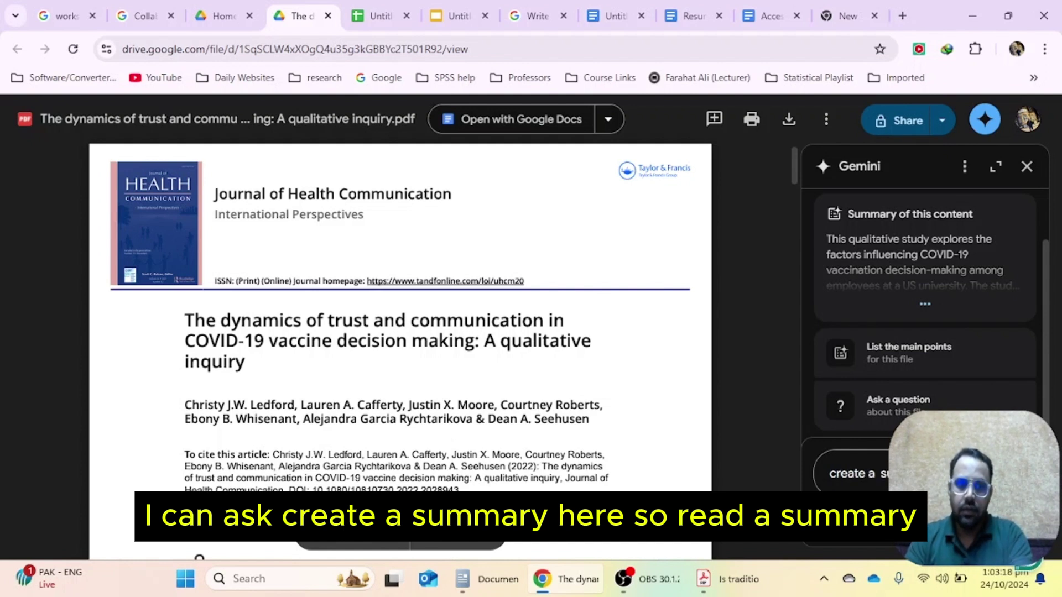
text(ummary)
key(Return)
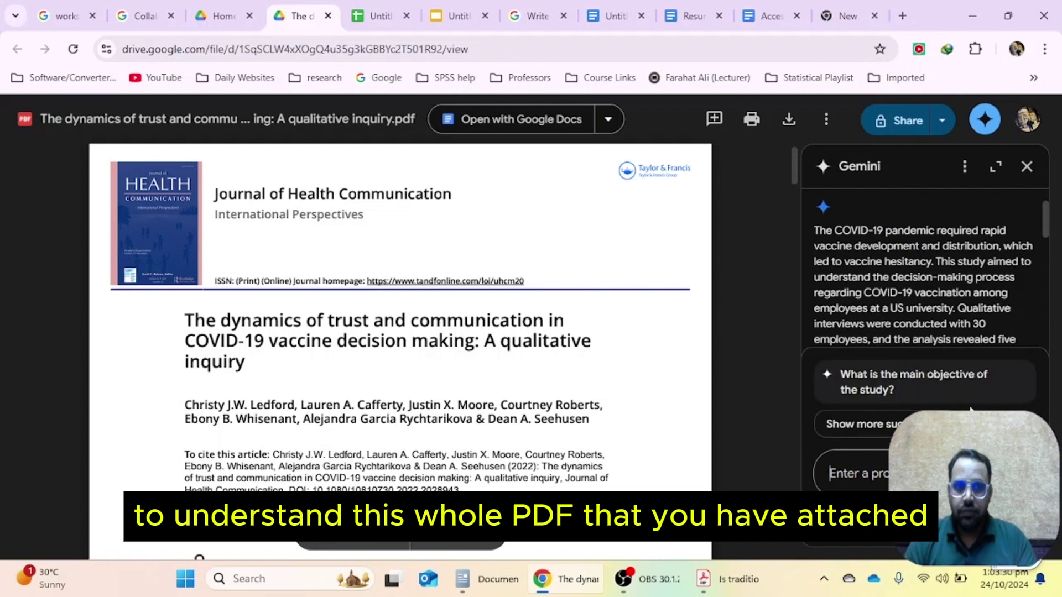
Step: Ask Gemini the suggested question "What is the main objective of the study?" and review both generated answers
click(918, 389)
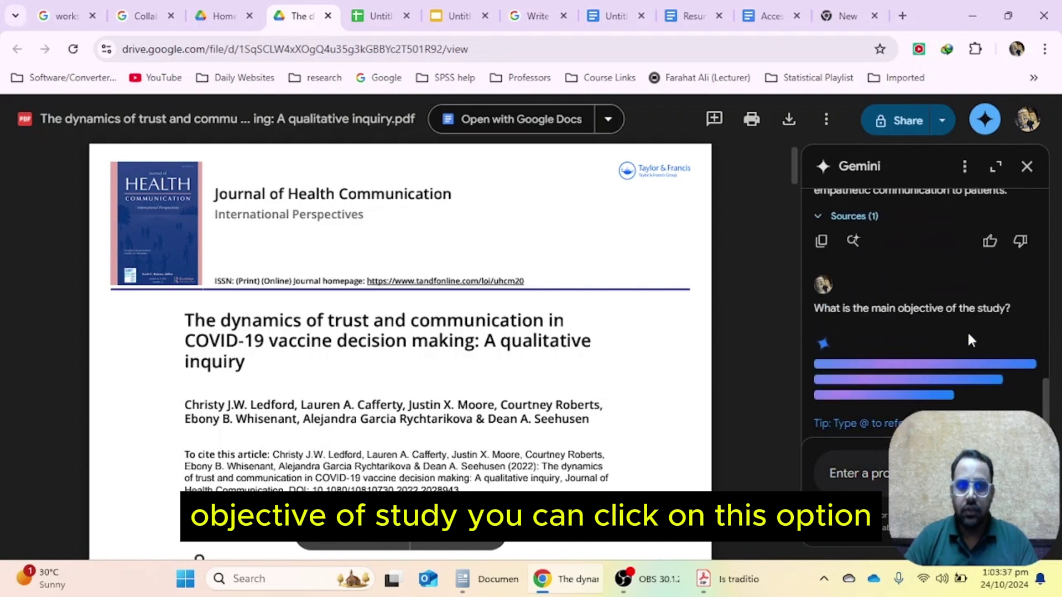
scroll(904, 276, up, 8)
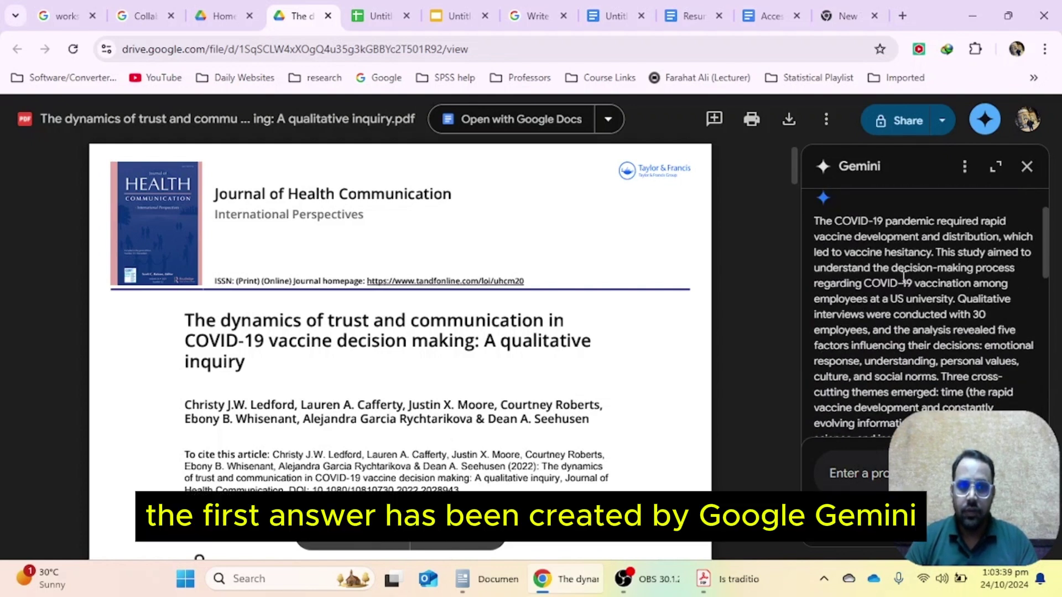
scroll(903, 277, down, 10)
click(913, 298)
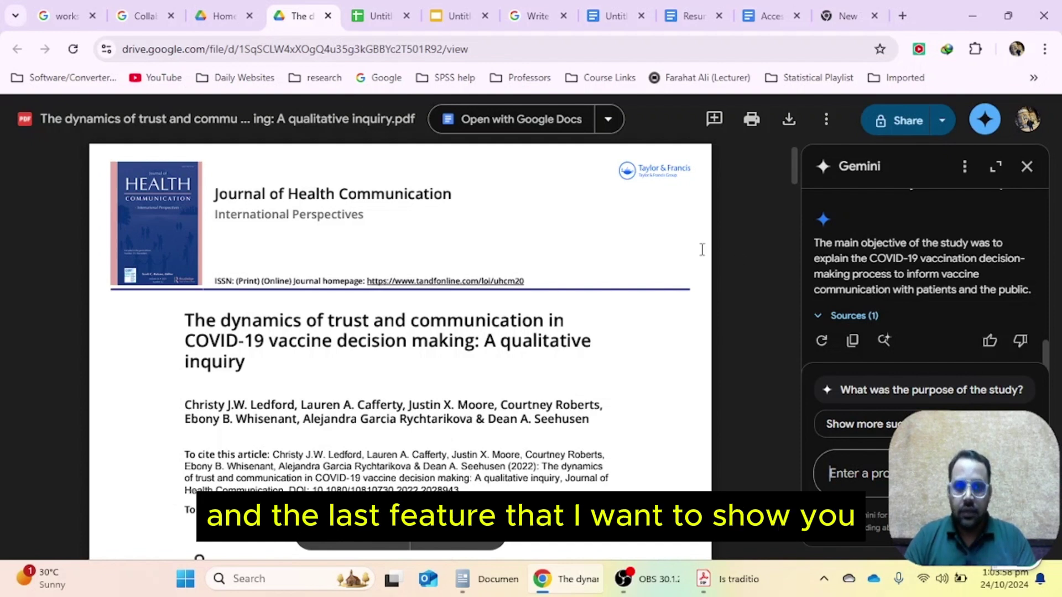
Step: Return to the Workspace Labs "Get started" article, expand its Google Vids features, and open the "Help me create" video guide
click(141, 15)
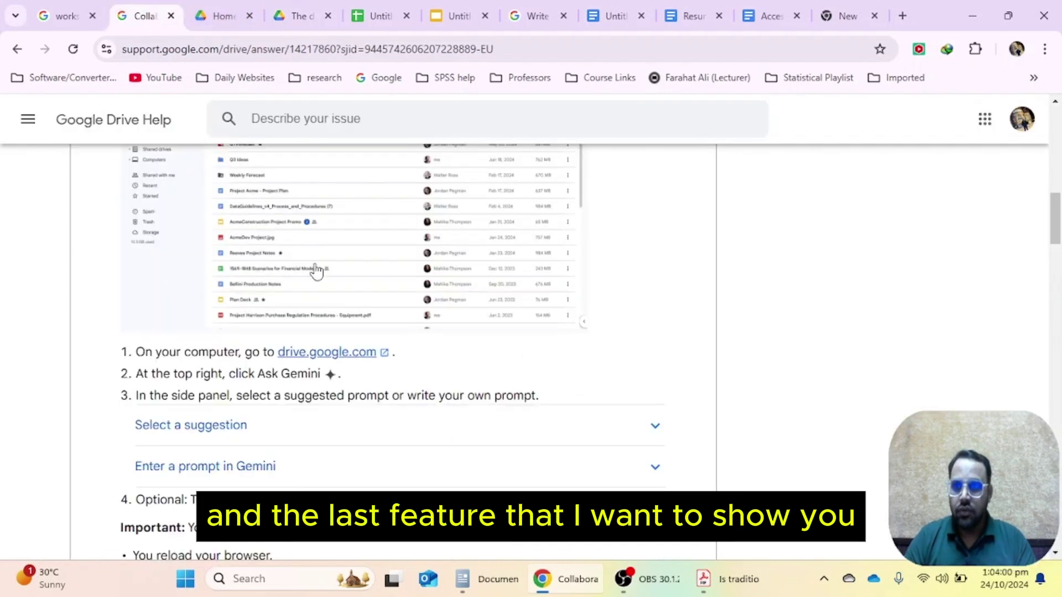
click(17, 50)
scroll(403, 403, down, 12)
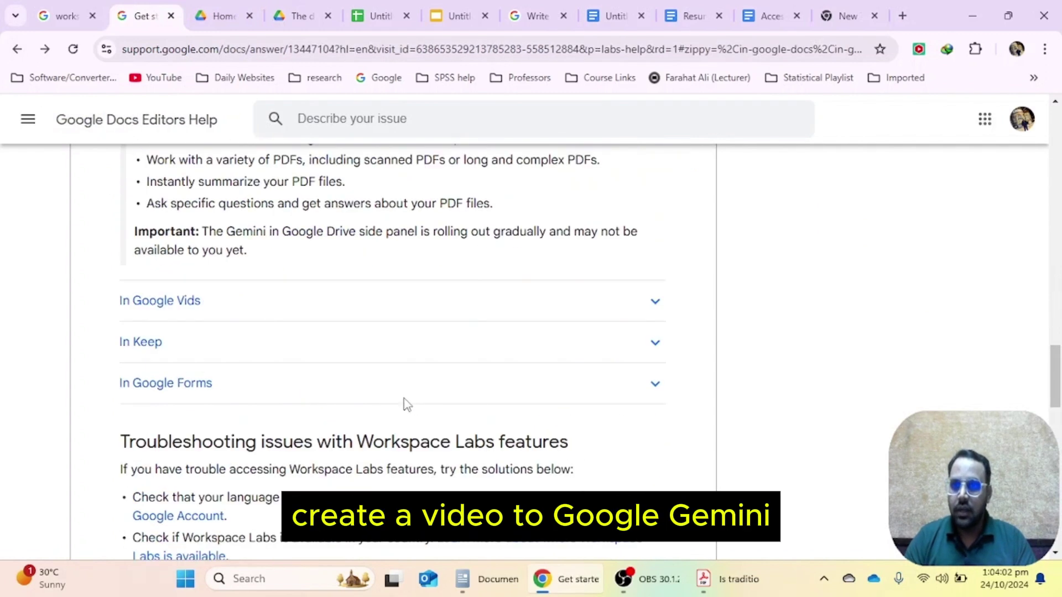
scroll(403, 403, up, 7)
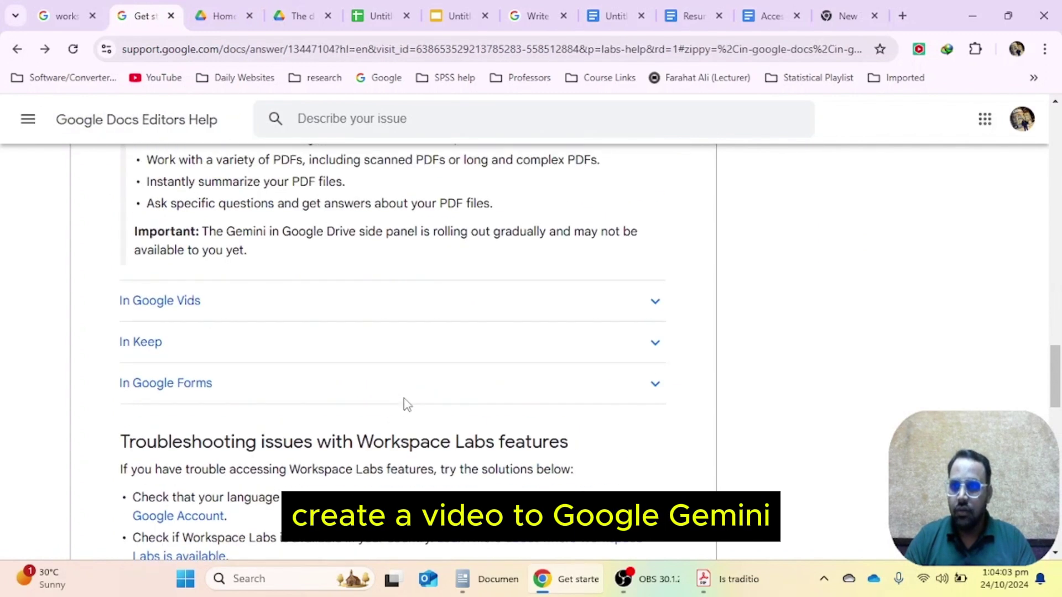
click(234, 307)
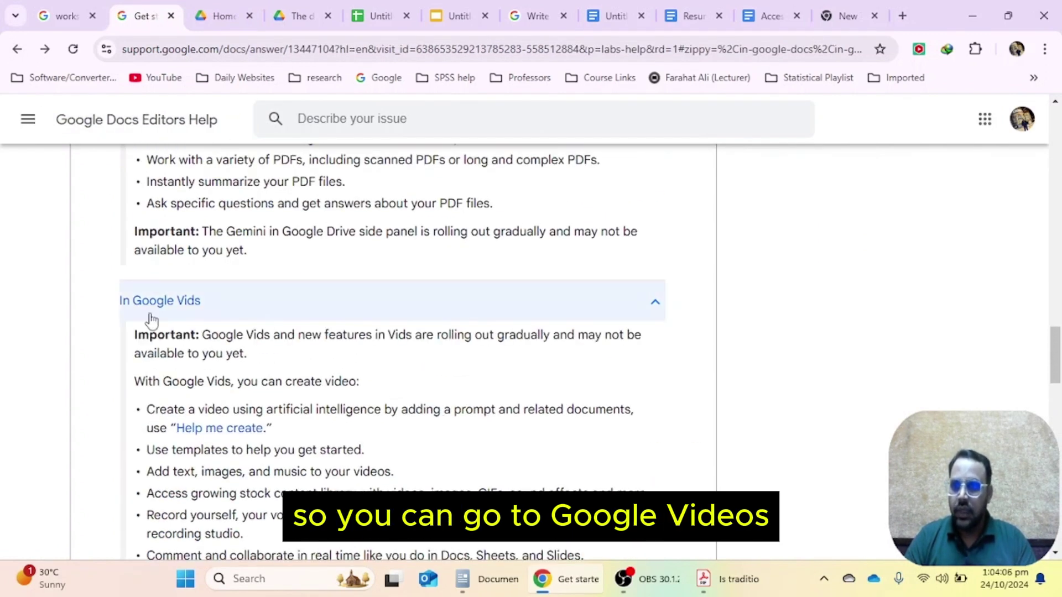
click(221, 431)
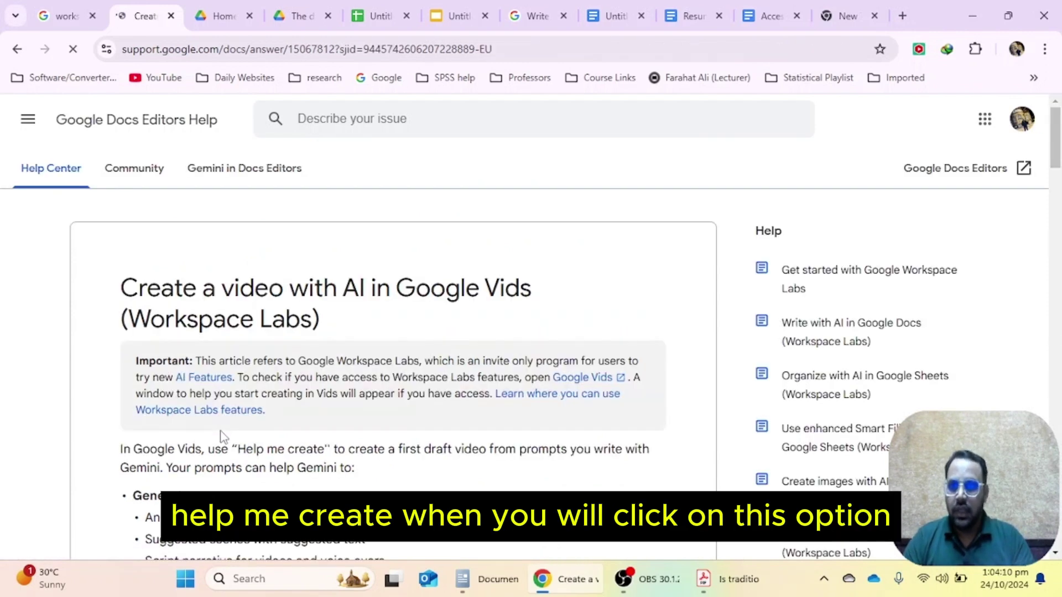
Step: Open Google Vids from the guide's first step and dismiss the "Go from vision to video, effortlessly" introduction
scroll(221, 437, down, 12)
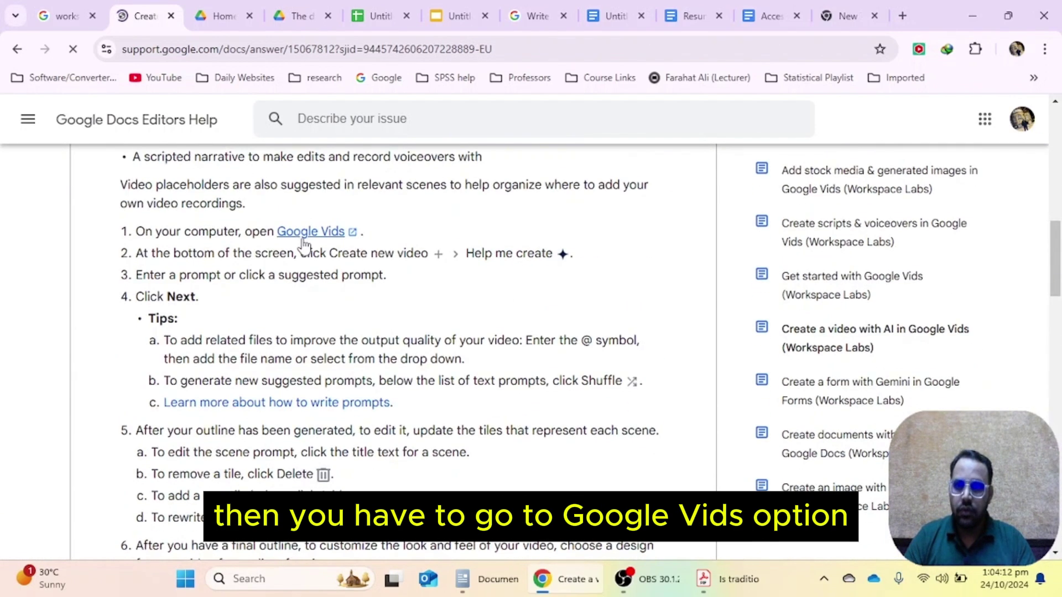
click(306, 232)
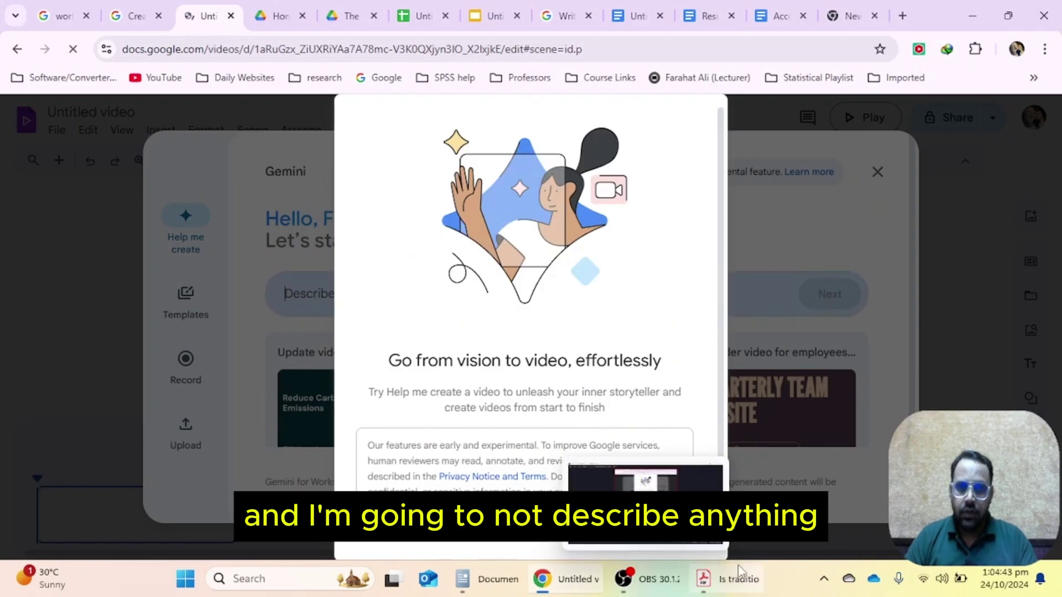
click(679, 556)
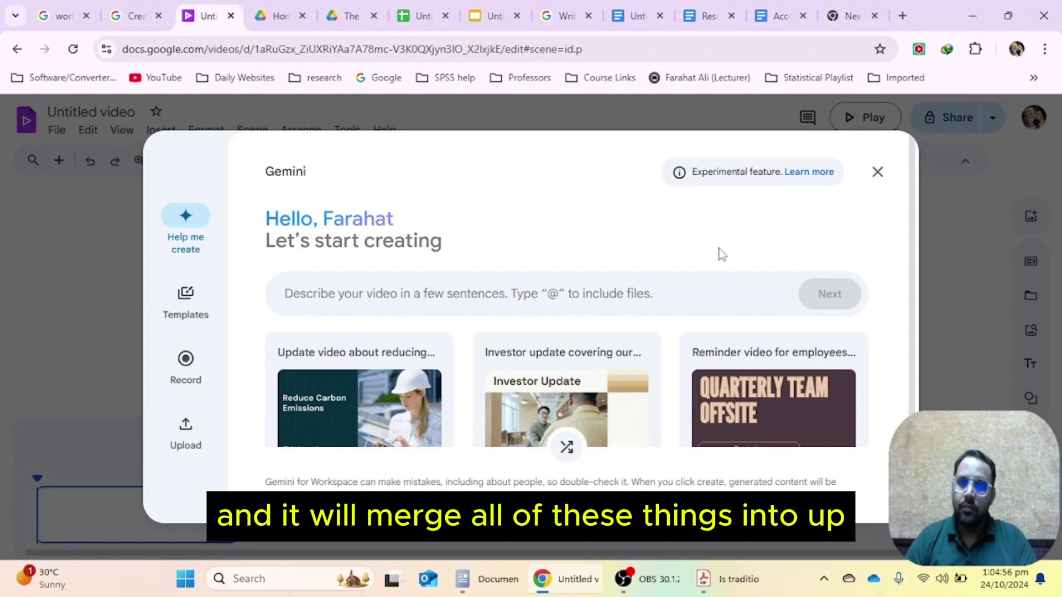
Step: Generate a video outline from the suggested prompt about reducing carbon emission from the company's production lines, and review its scenes
click(334, 423)
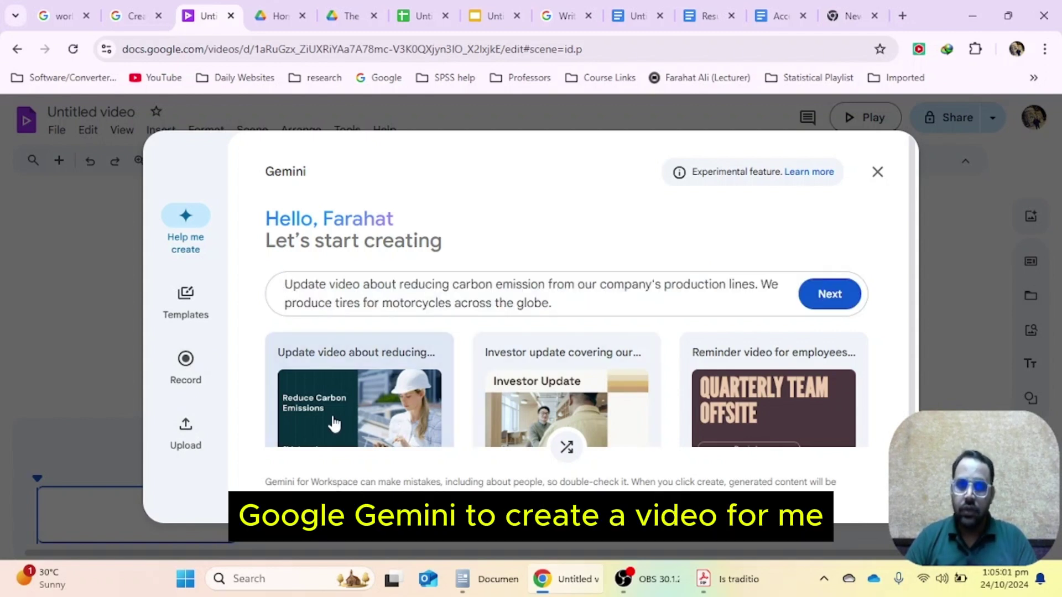
click(837, 298)
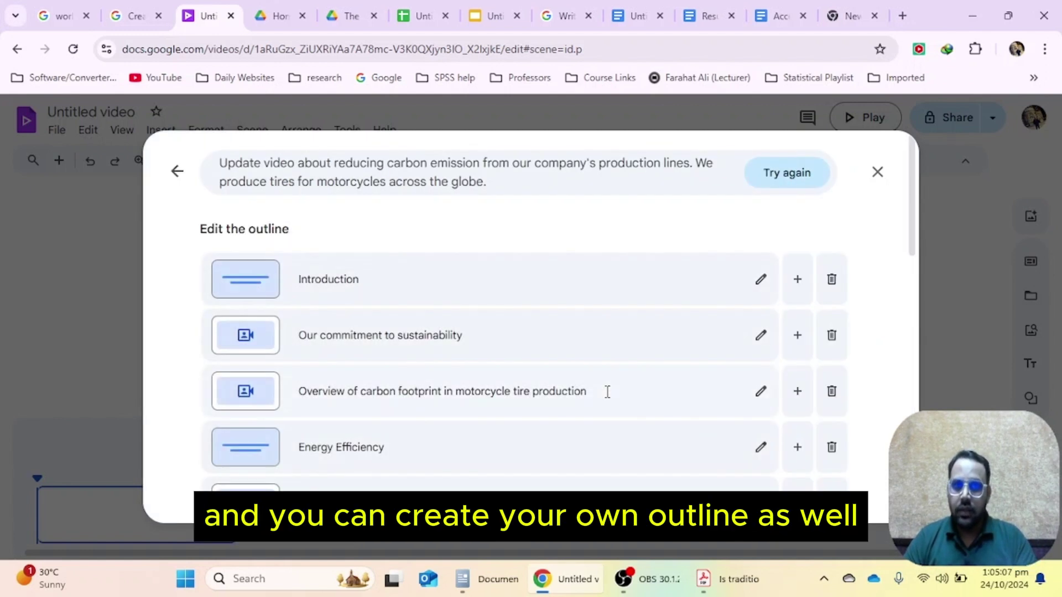
scroll(606, 391, down, 2)
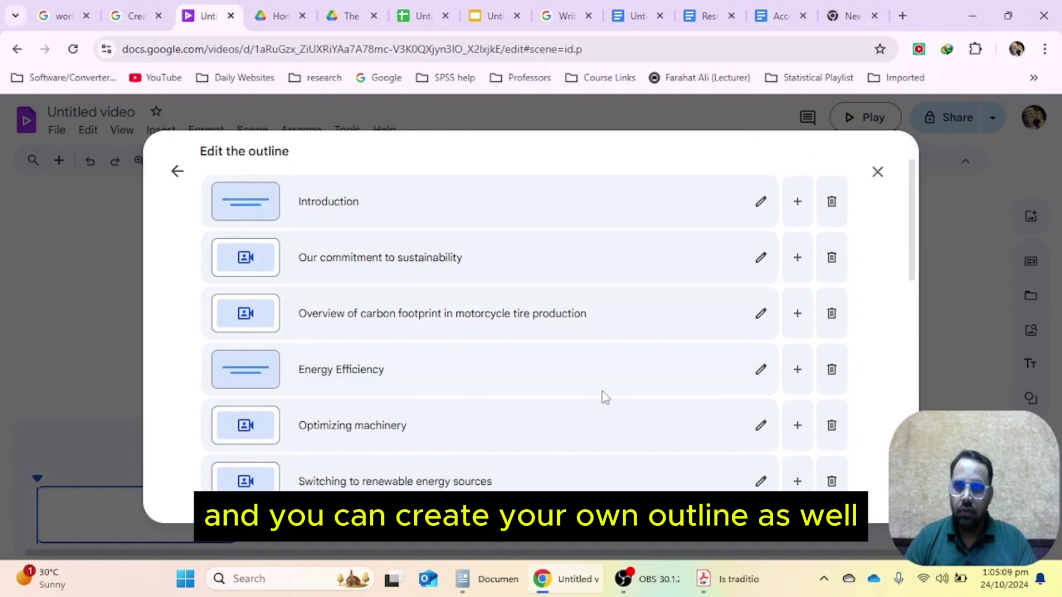
scroll(604, 396, down, 12)
scroll(802, 297, up, 3)
scroll(801, 297, up, 5)
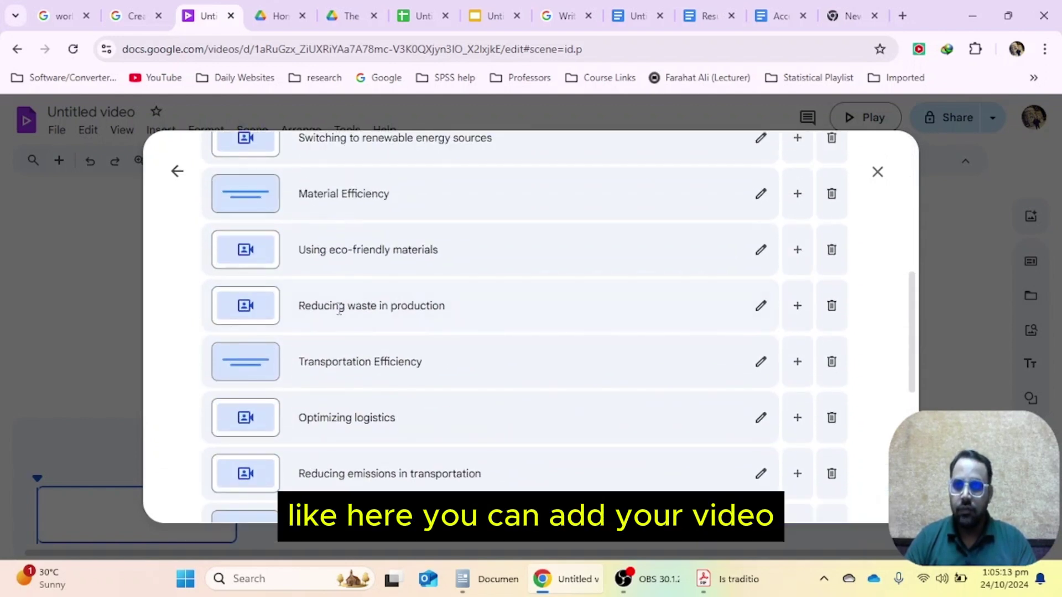
scroll(382, 294, up, 5)
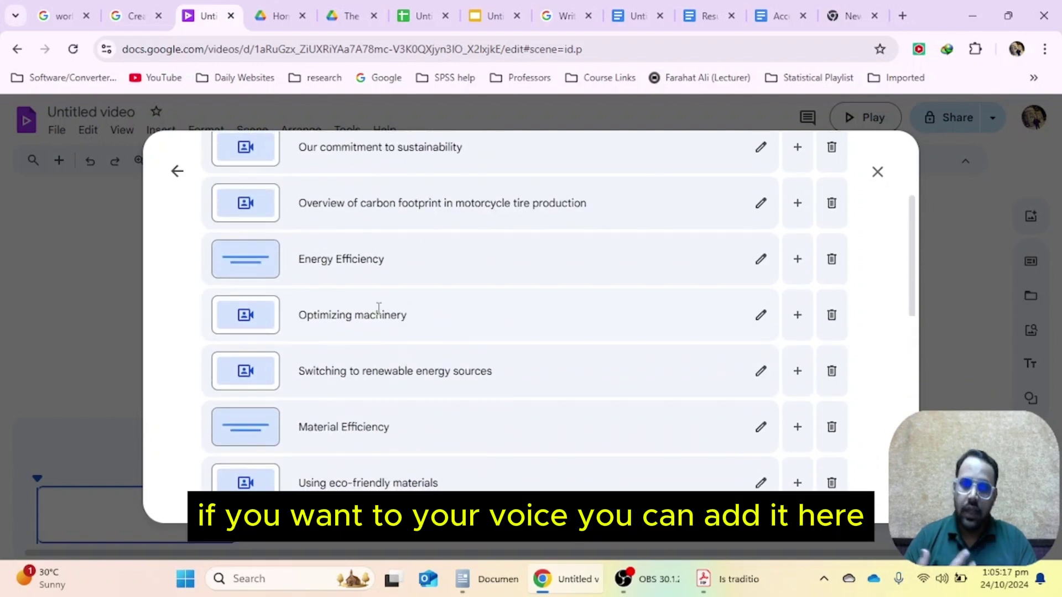
scroll(752, 304, down, 13)
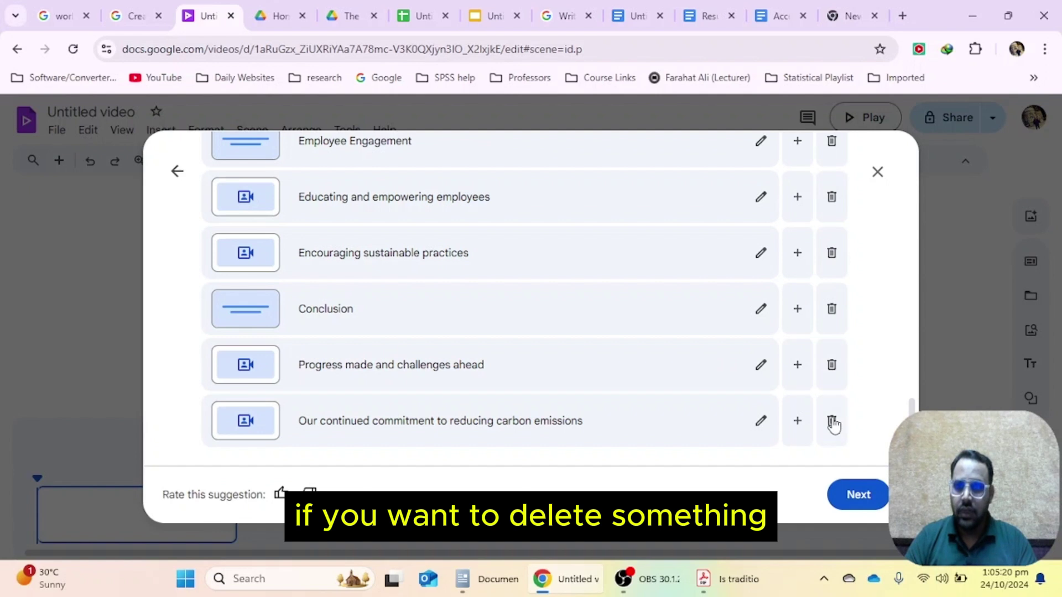
Step: Accept the outline, choose the dark green design with the man's photo, and create the draft video
click(833, 497)
scroll(561, 398, down, 1)
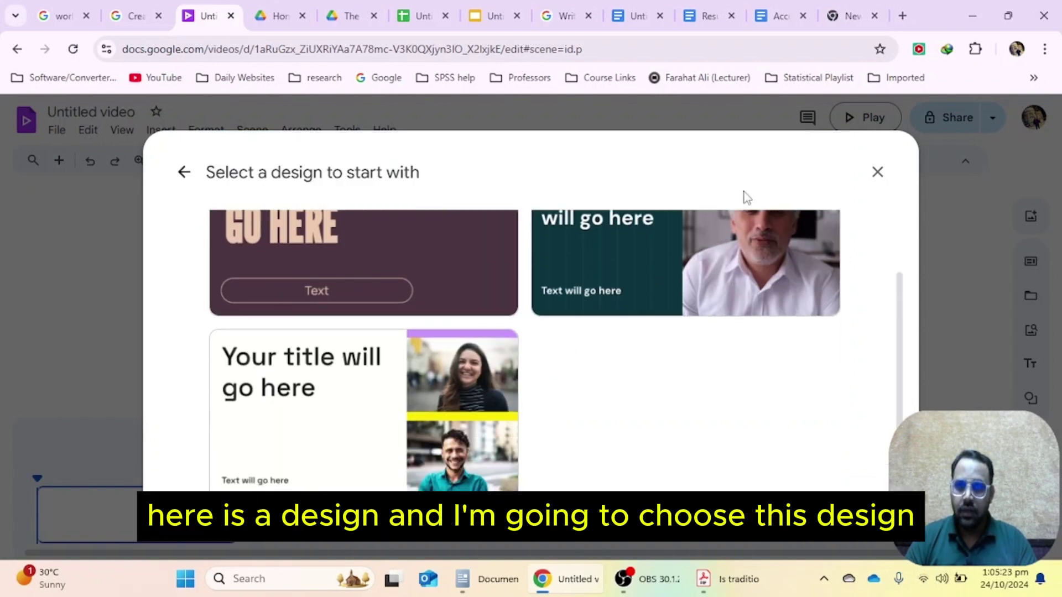
scroll(378, 387, up, 1)
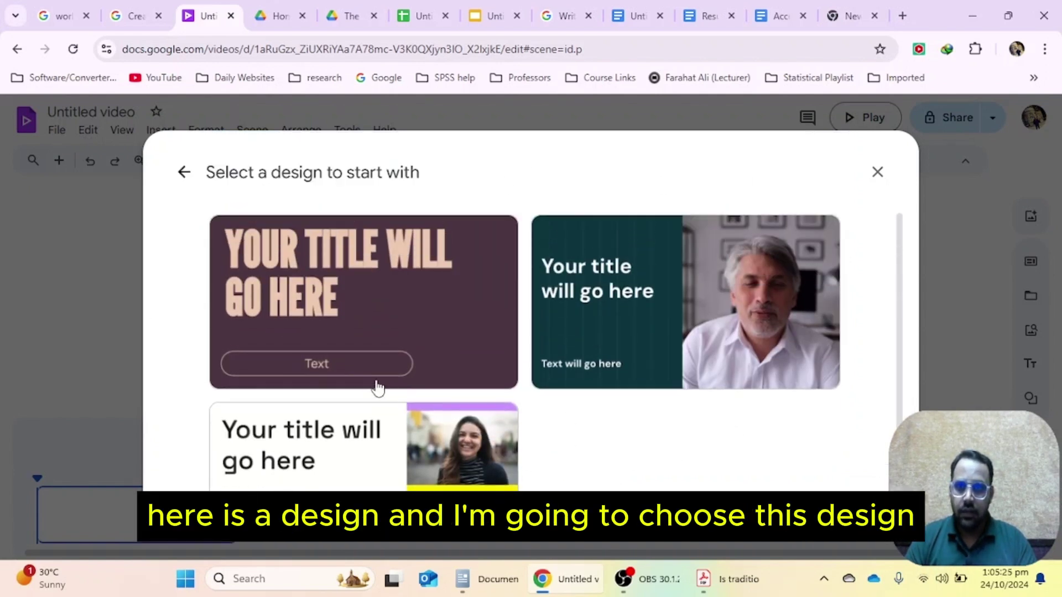
click(766, 301)
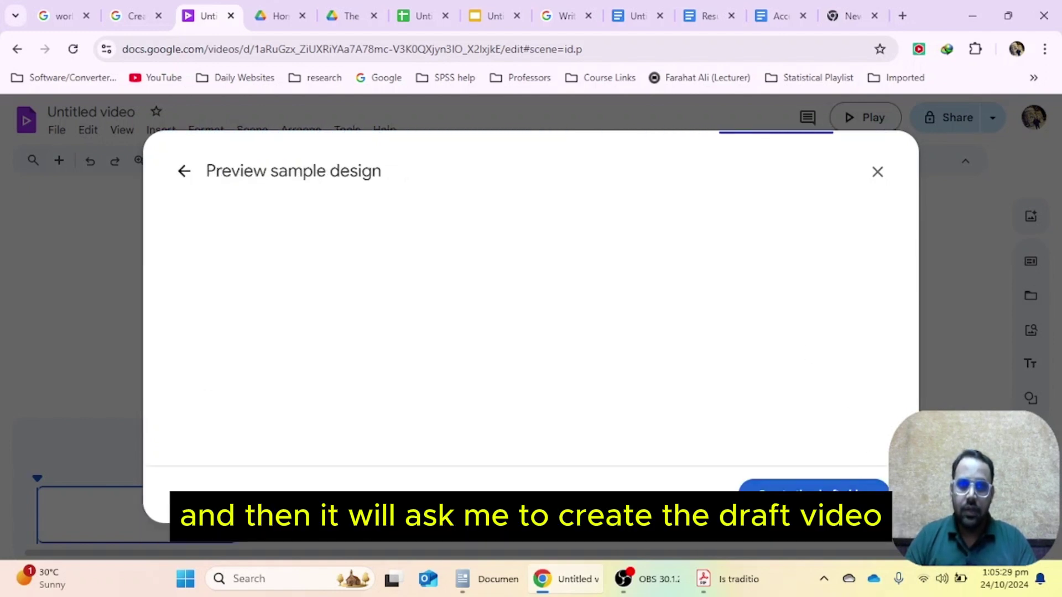
click(813, 492)
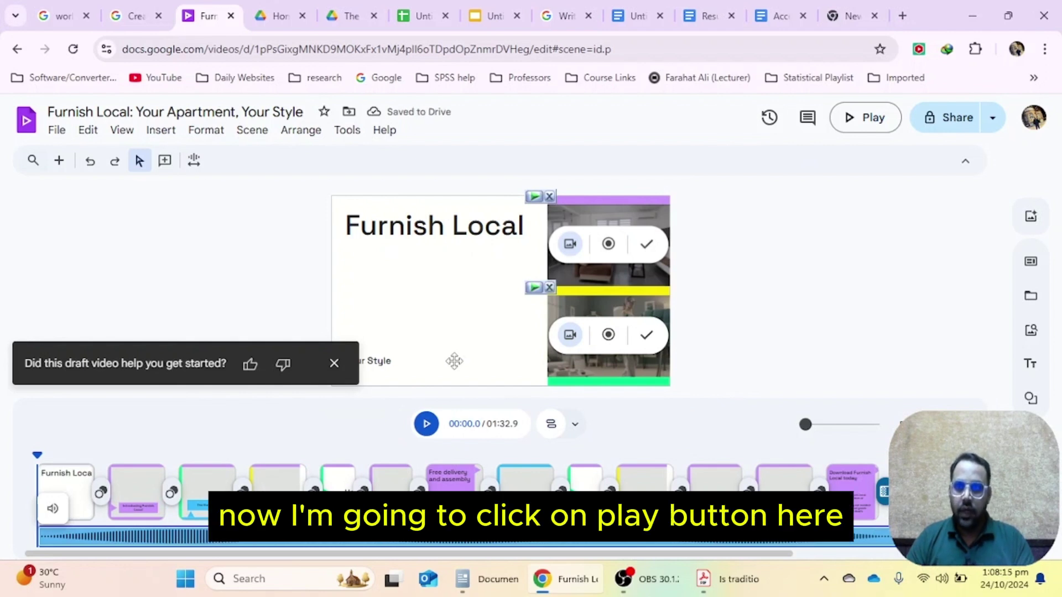
Step: Play the "Furnish Local" draft video and skip forward along its timeline
click(865, 117)
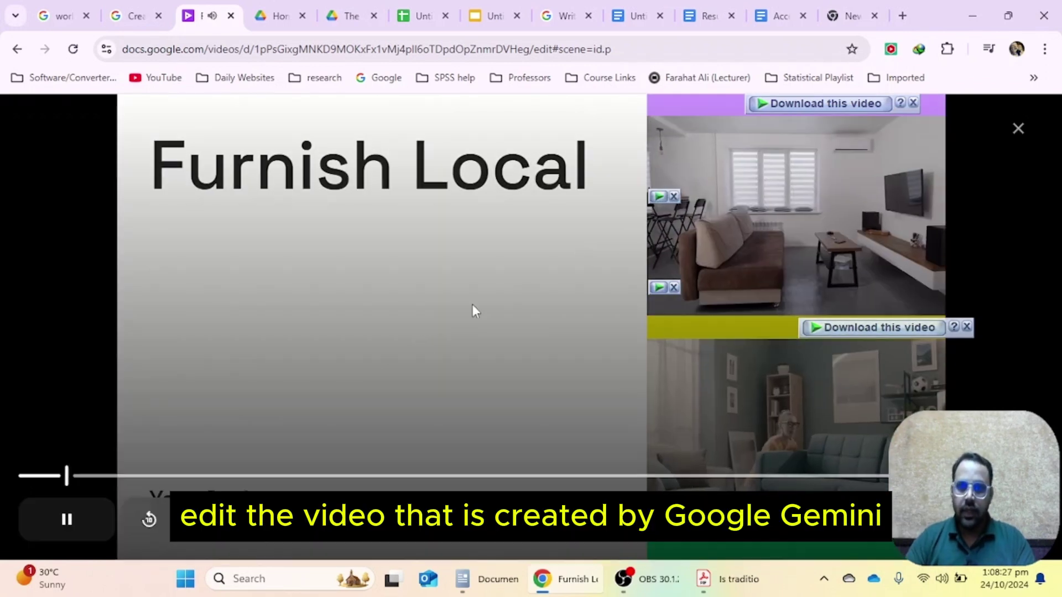
click(320, 476)
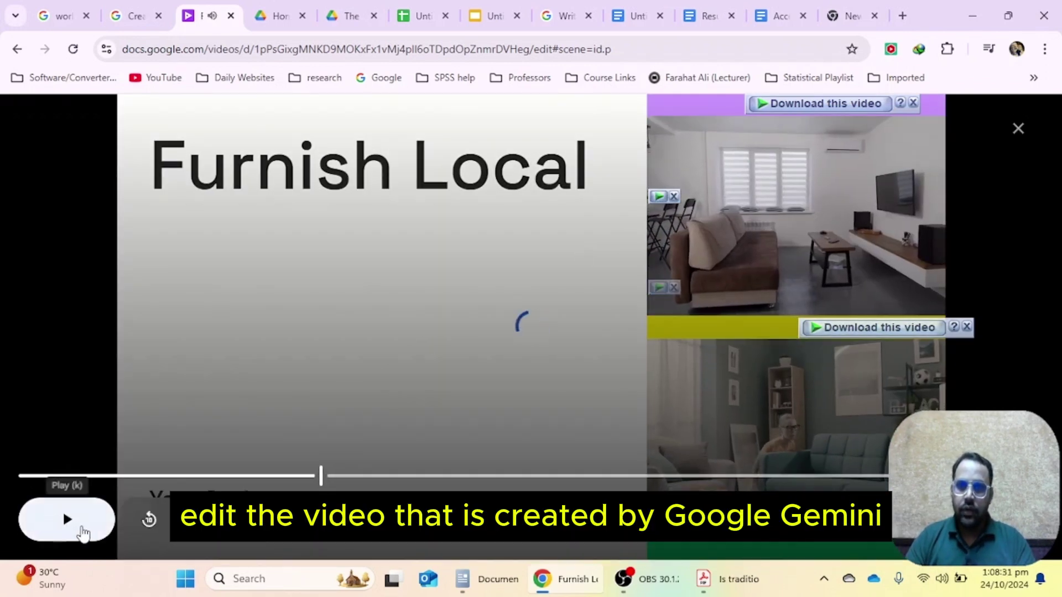